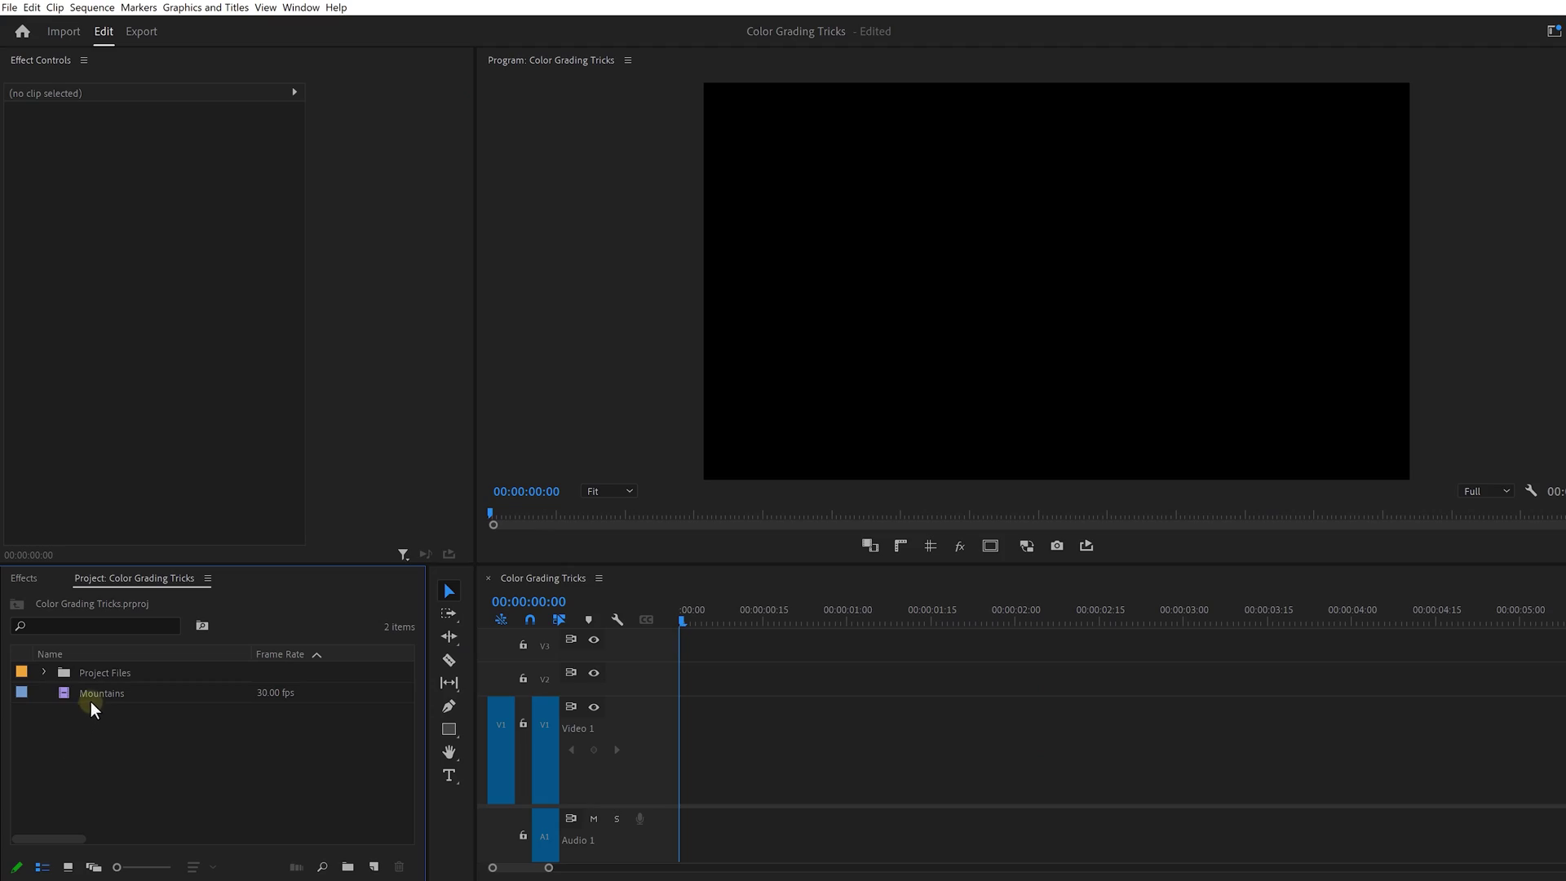
Place the Mountains clip at the start of V1 and open the Lumetri Color panel
drag(91, 697, 682, 727)
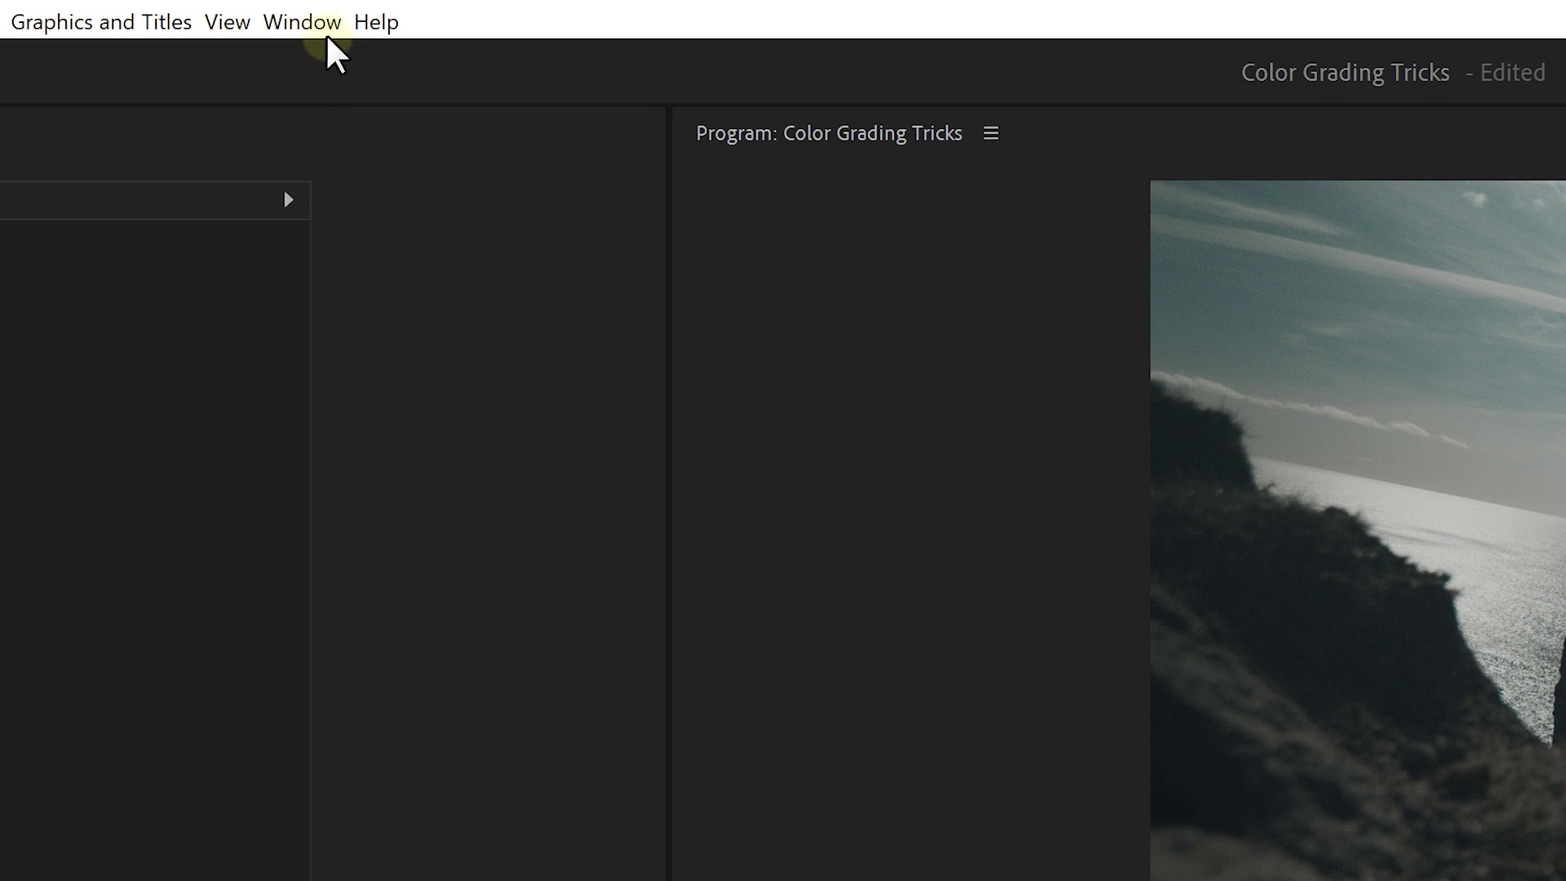
click(310, 10)
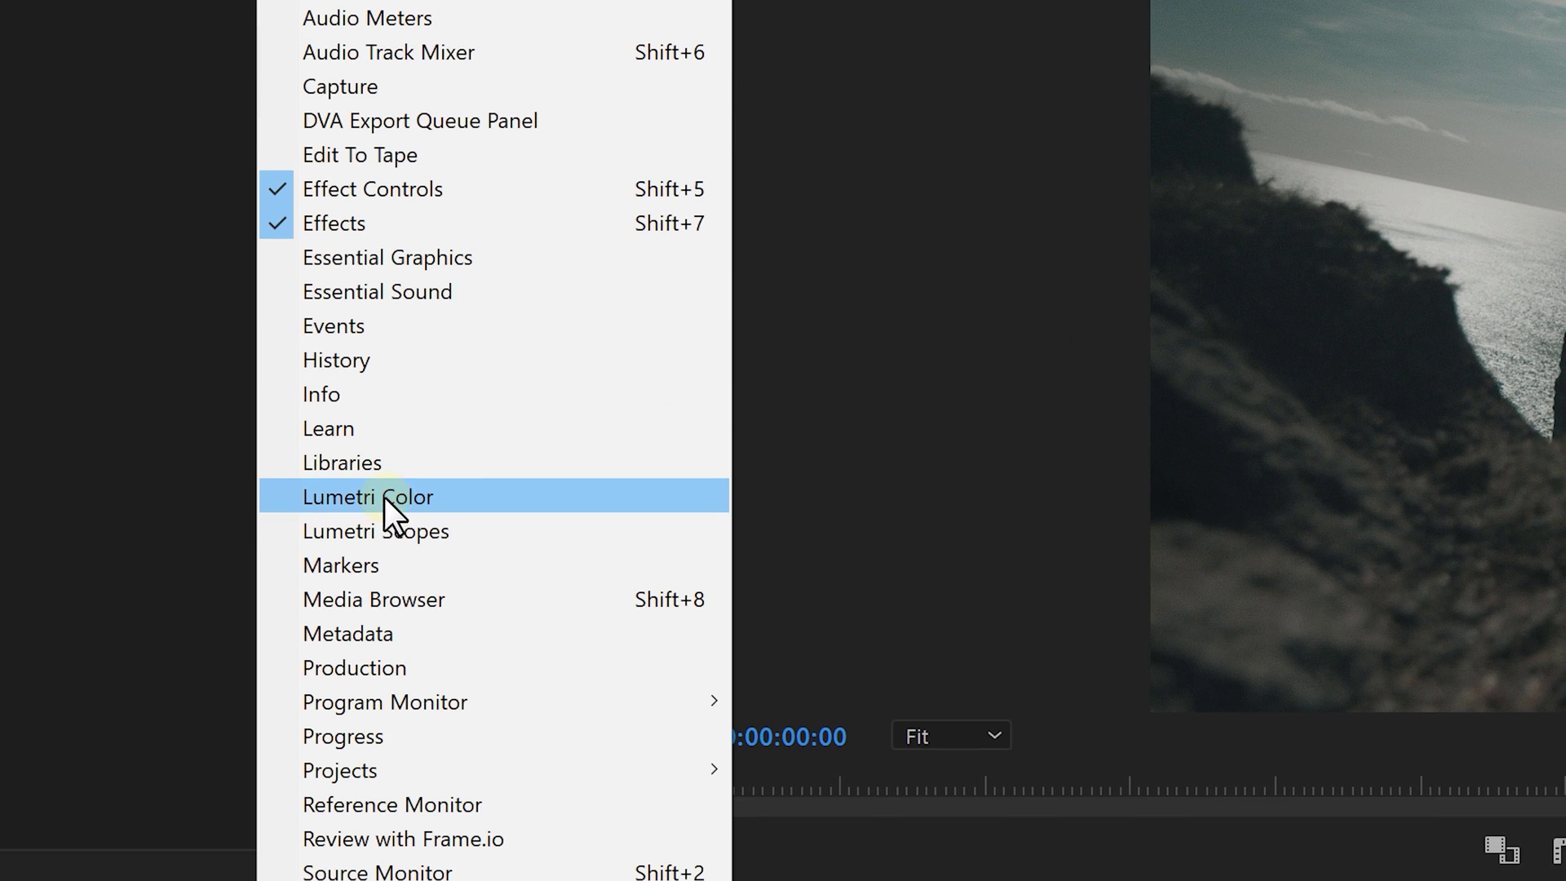
click(384, 496)
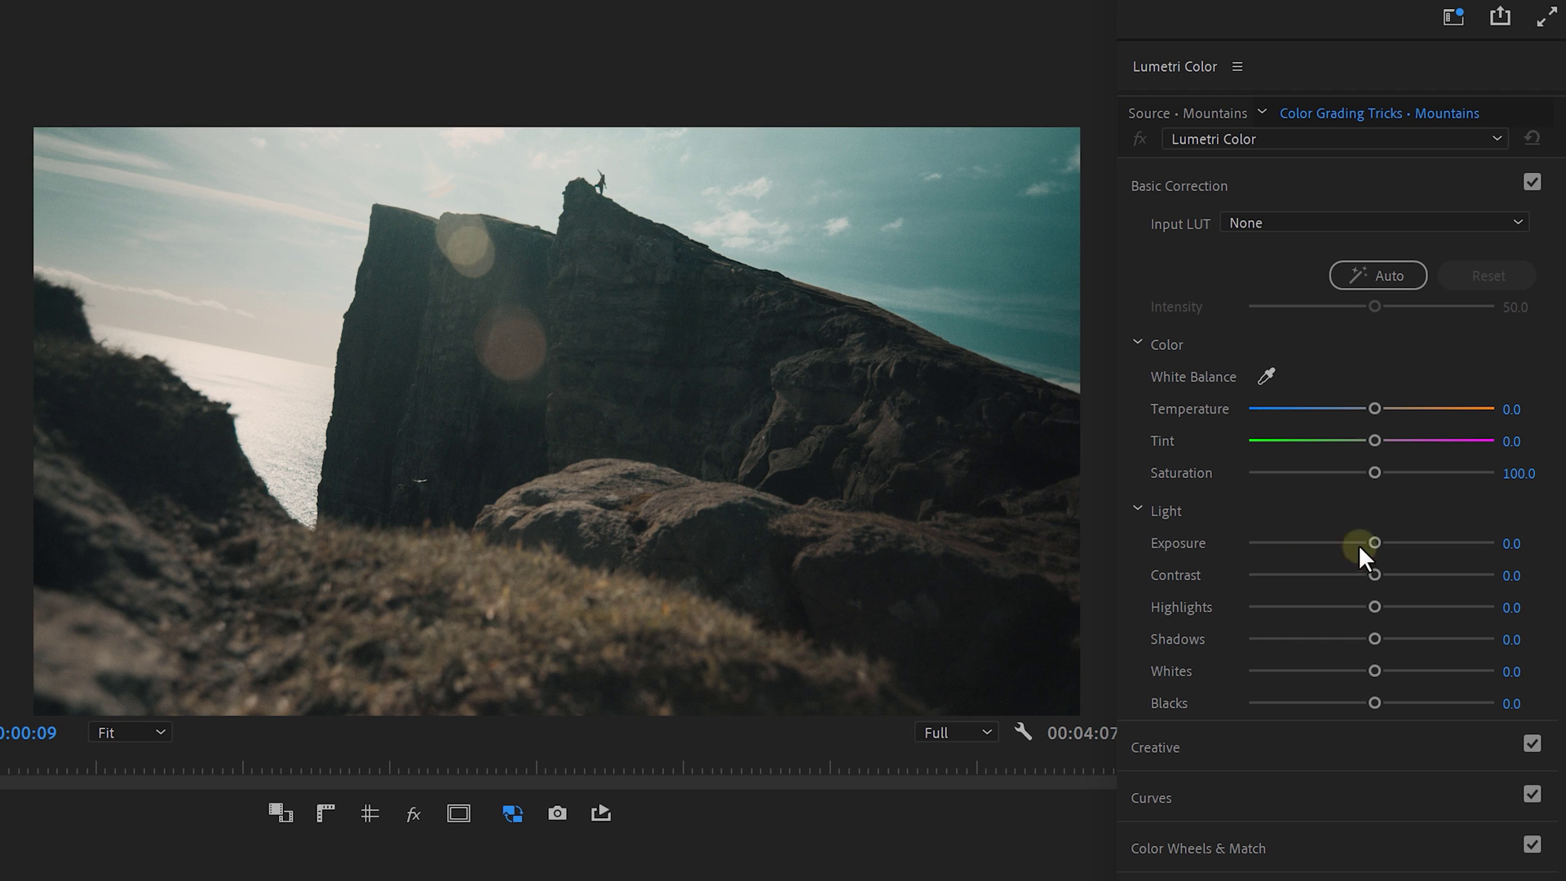
Lower the Mountains clip's Basic Correction exposure to about -1.4
drag(1366, 546, 1394, 574)
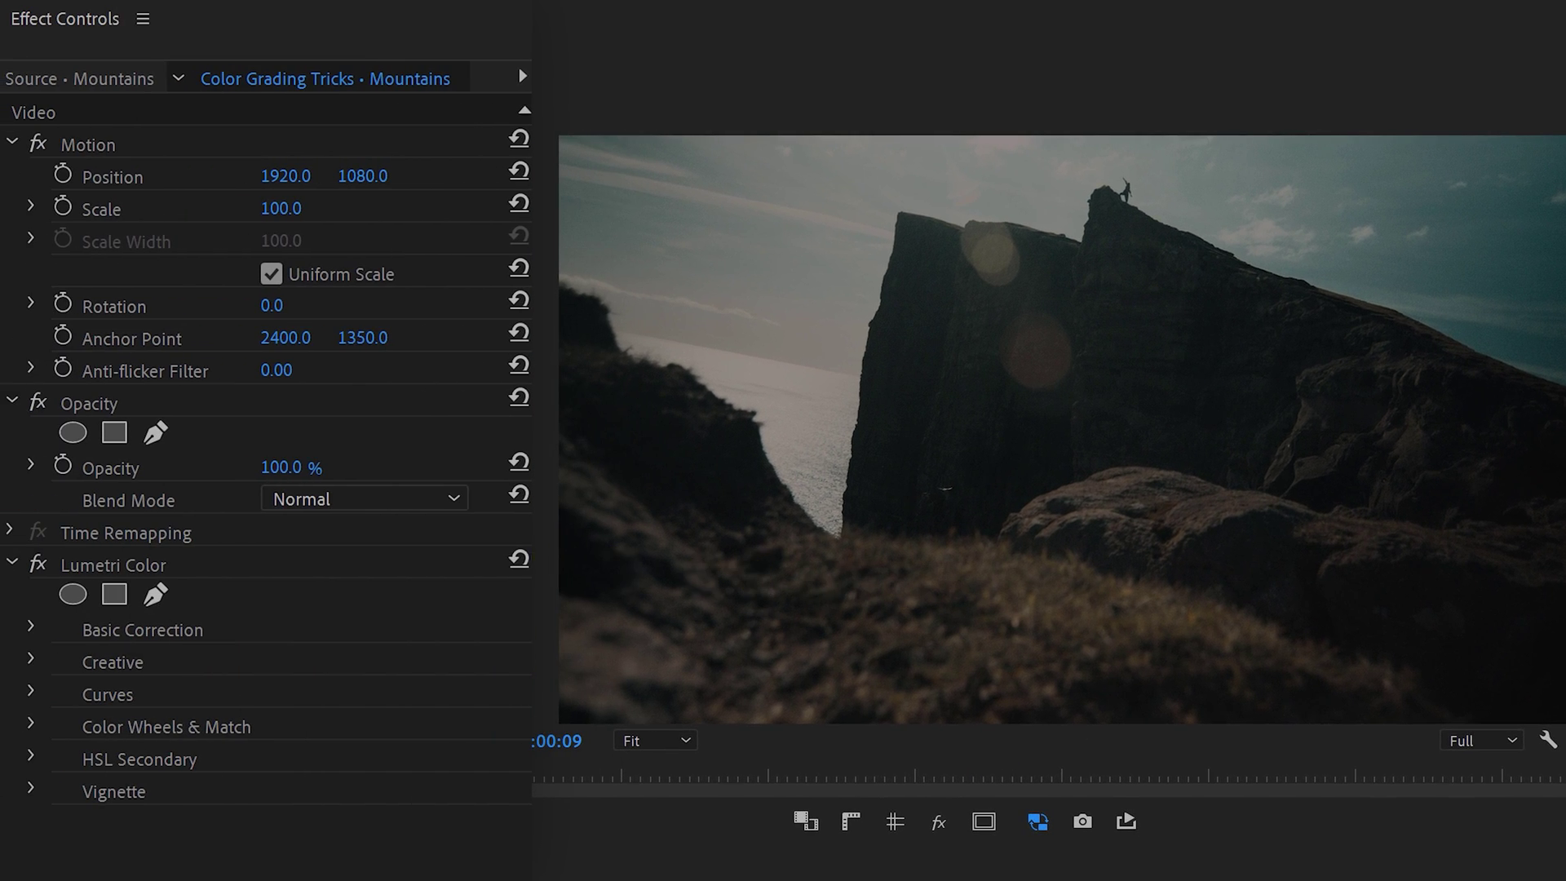
Draw a pen mask for the Lumetri grade along the cliff-line horizon and set Mask Feather to 192
click(155, 595)
drag(770, 414, 798, 457)
click(924, 527)
click(1284, 616)
click(1481, 709)
drag(1507, 719, 1559, 708)
drag(637, 327, 651, 300)
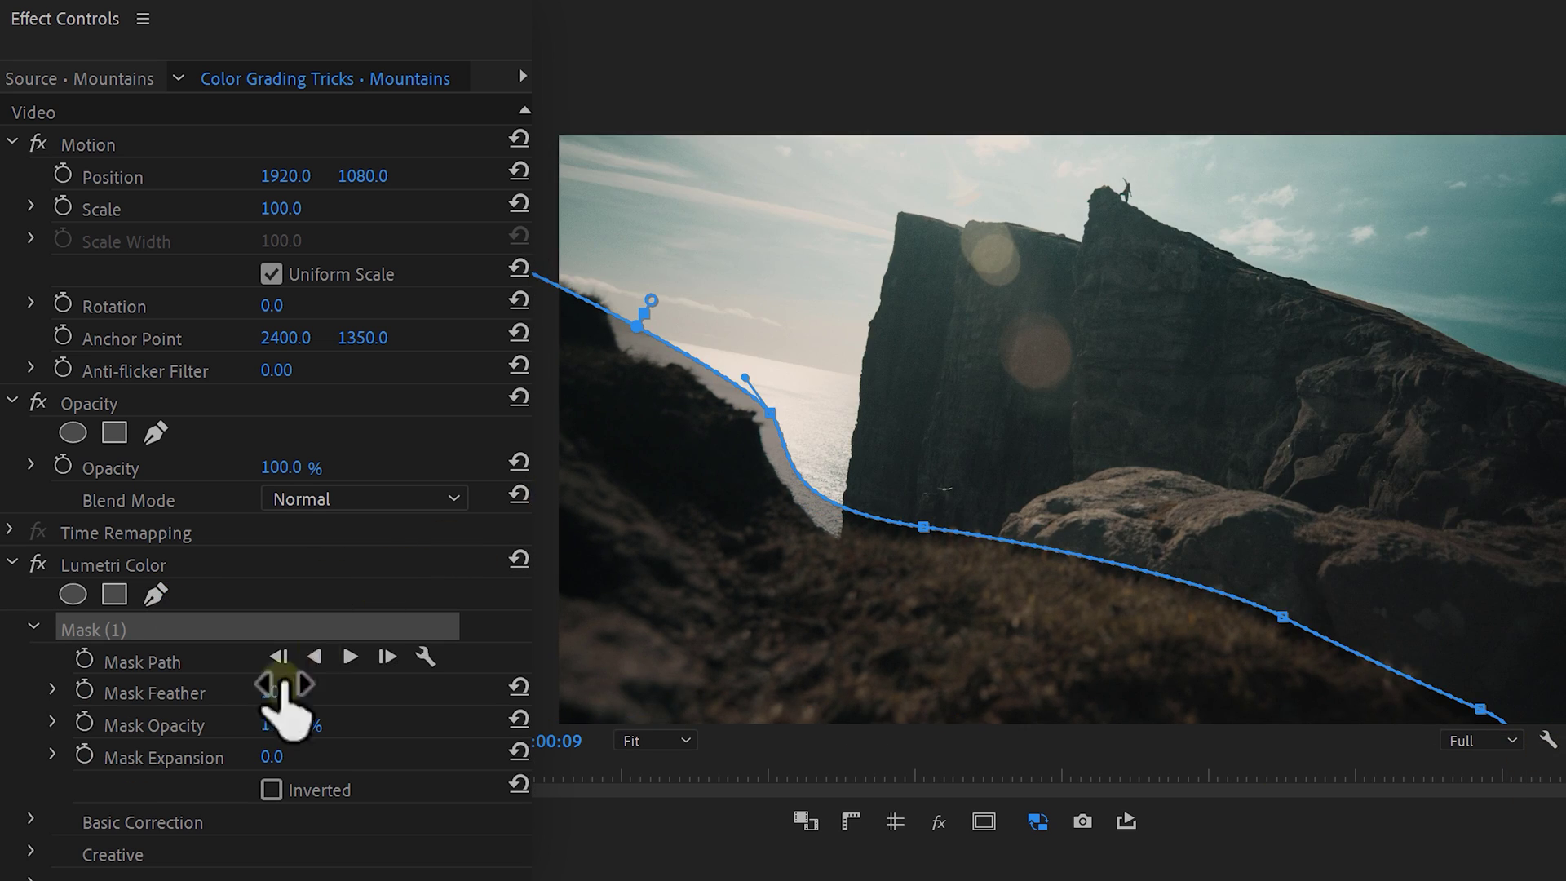
drag(278, 691, 437, 682)
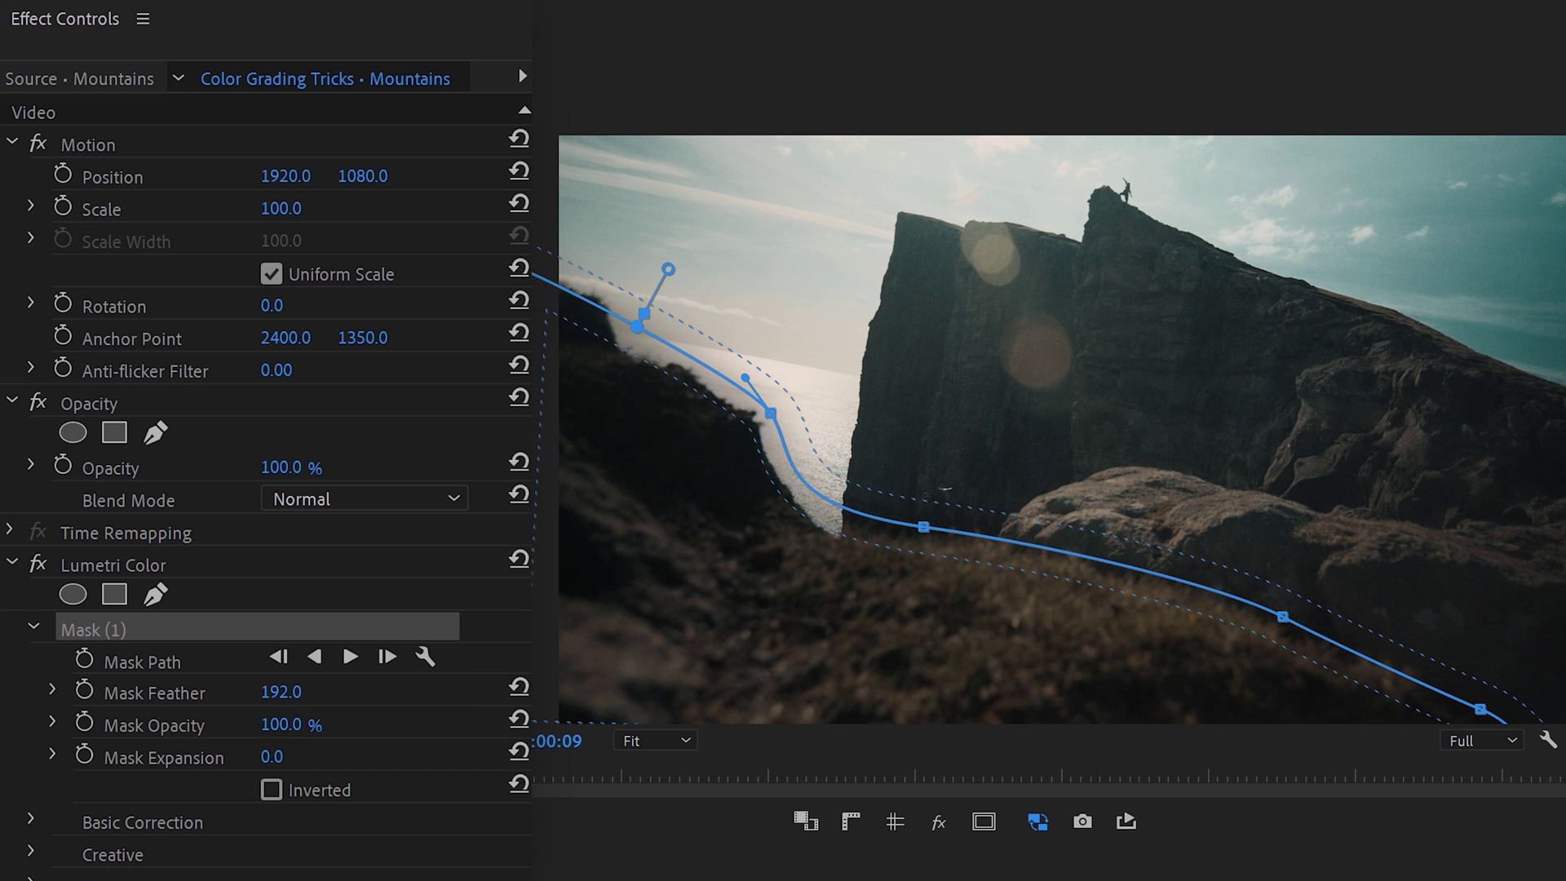
Deselect the mask, slightly lower saturation, and cool the temperature to -13.4
click(339, 600)
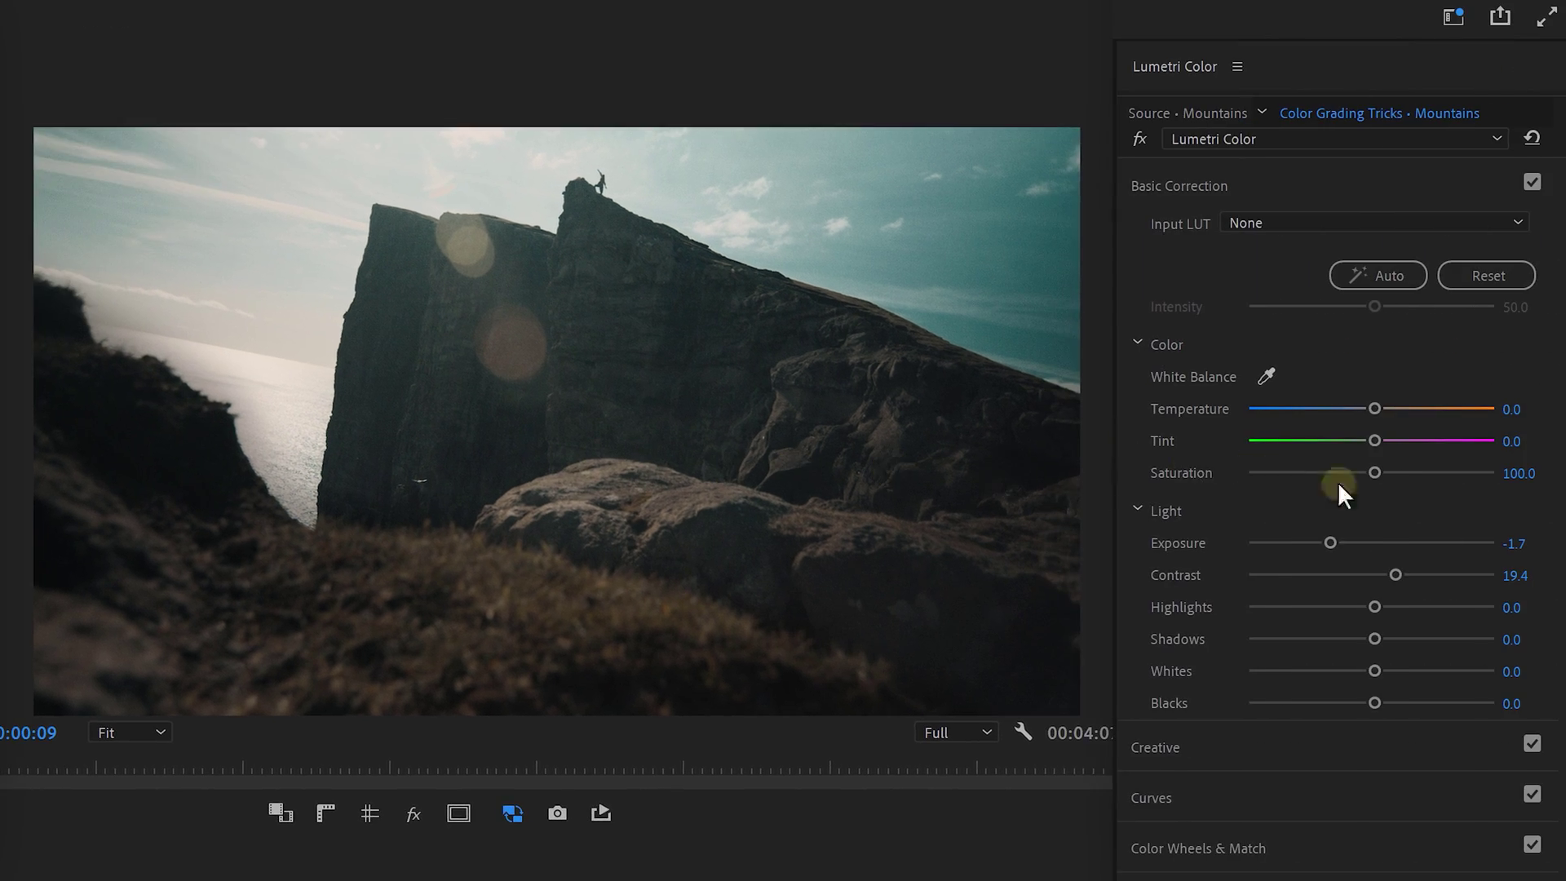
mouse_move(1367, 468)
mouse_down()
mouse_move(1330, 472)
mouse_move(1349, 471)
mouse_up()
drag(1369, 407, 1353, 409)
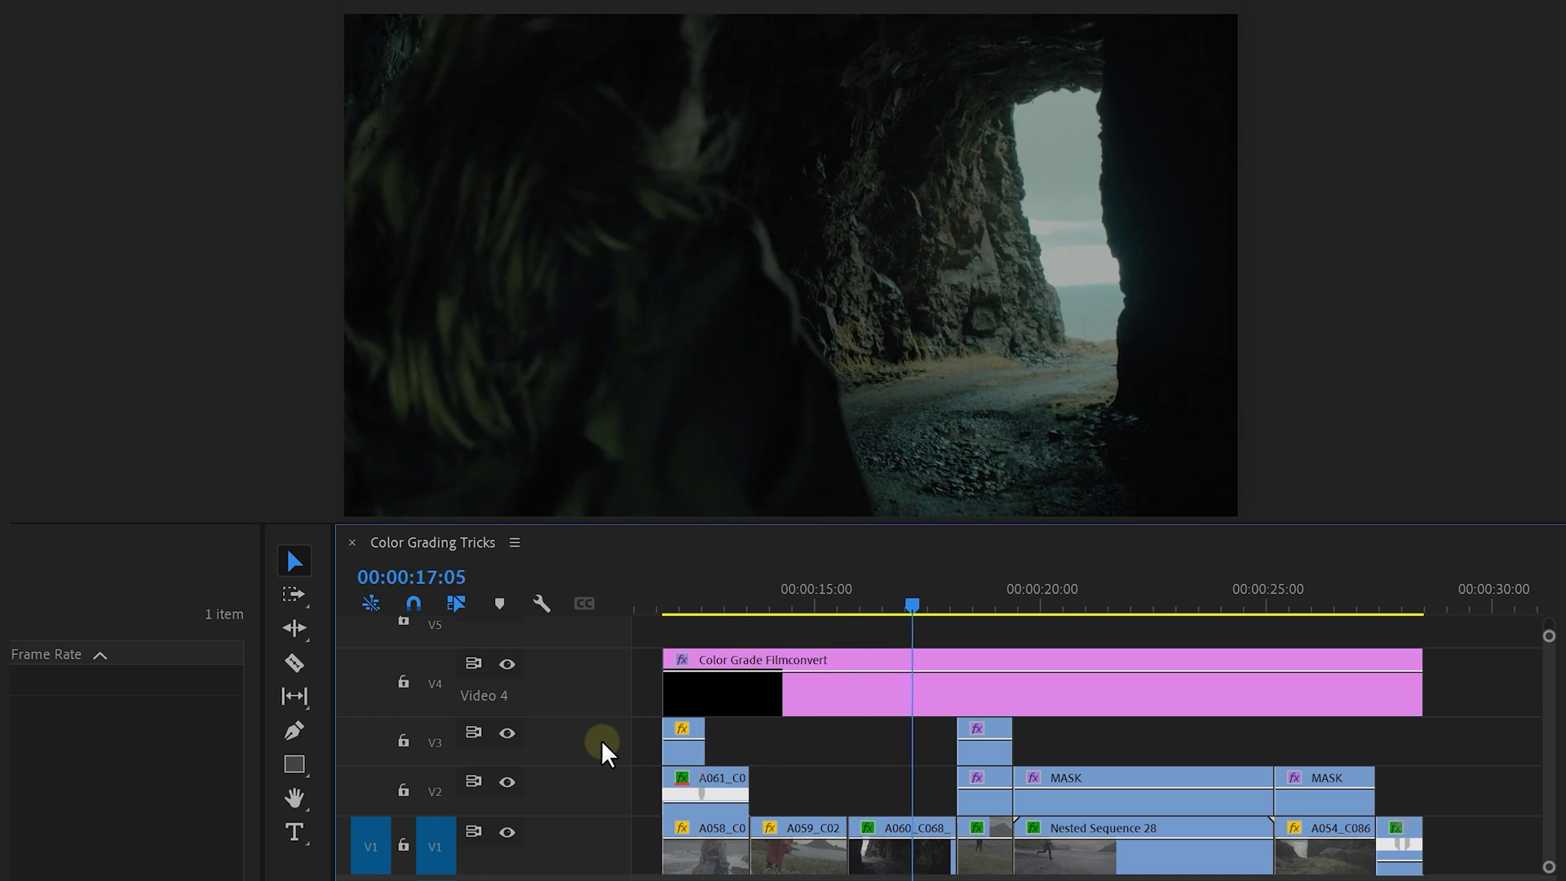
Move the playhead to 00:00:13:00 and turn off the Filmconvert adjustment track's output
drag(677, 604, 729, 607)
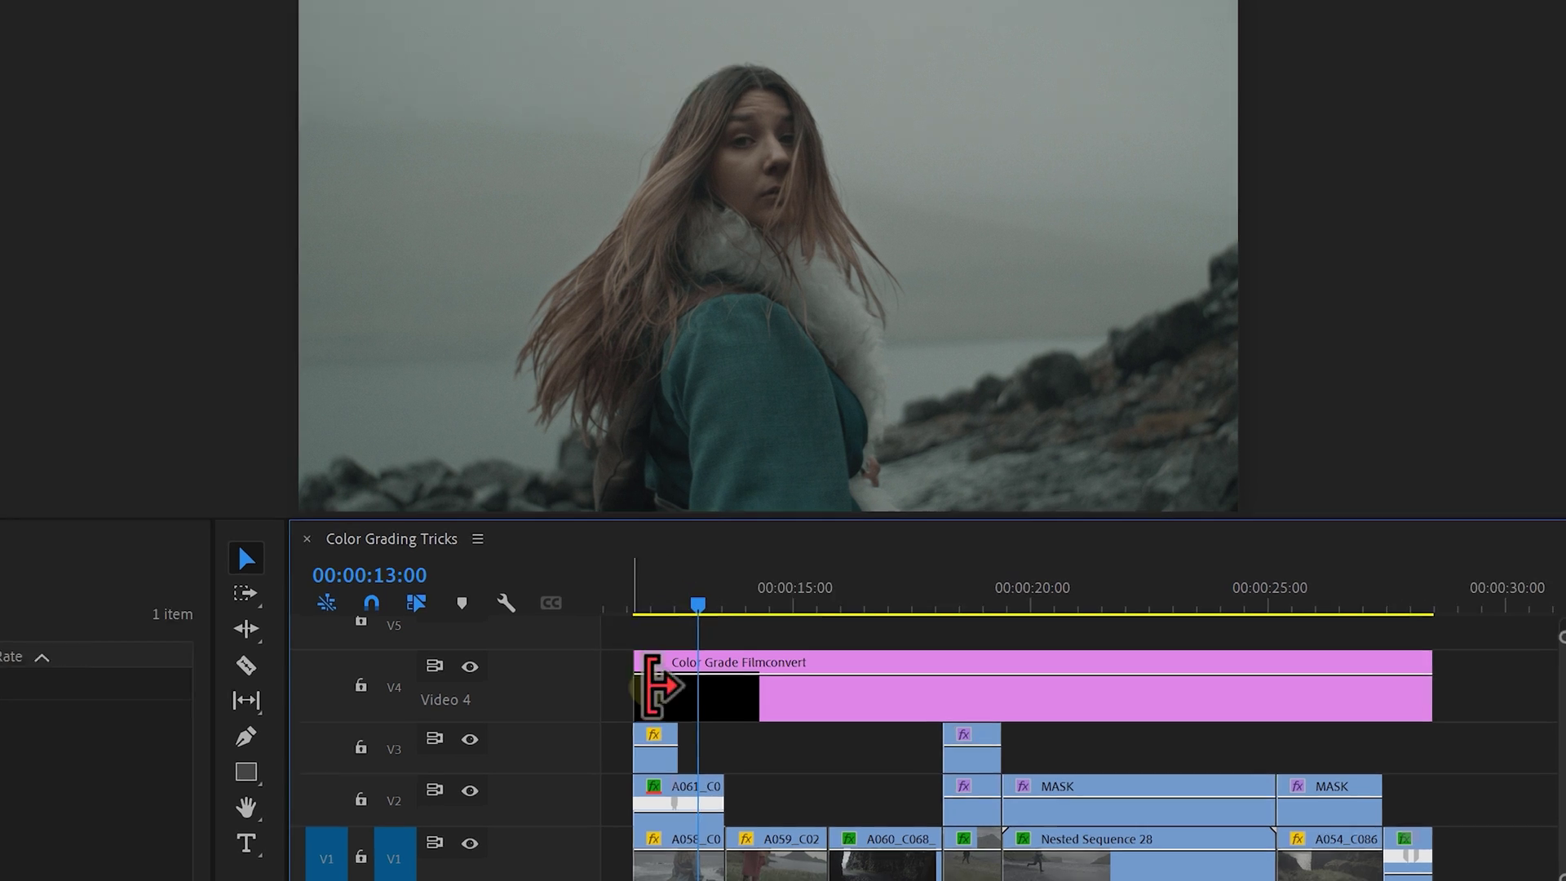
click(812, 709)
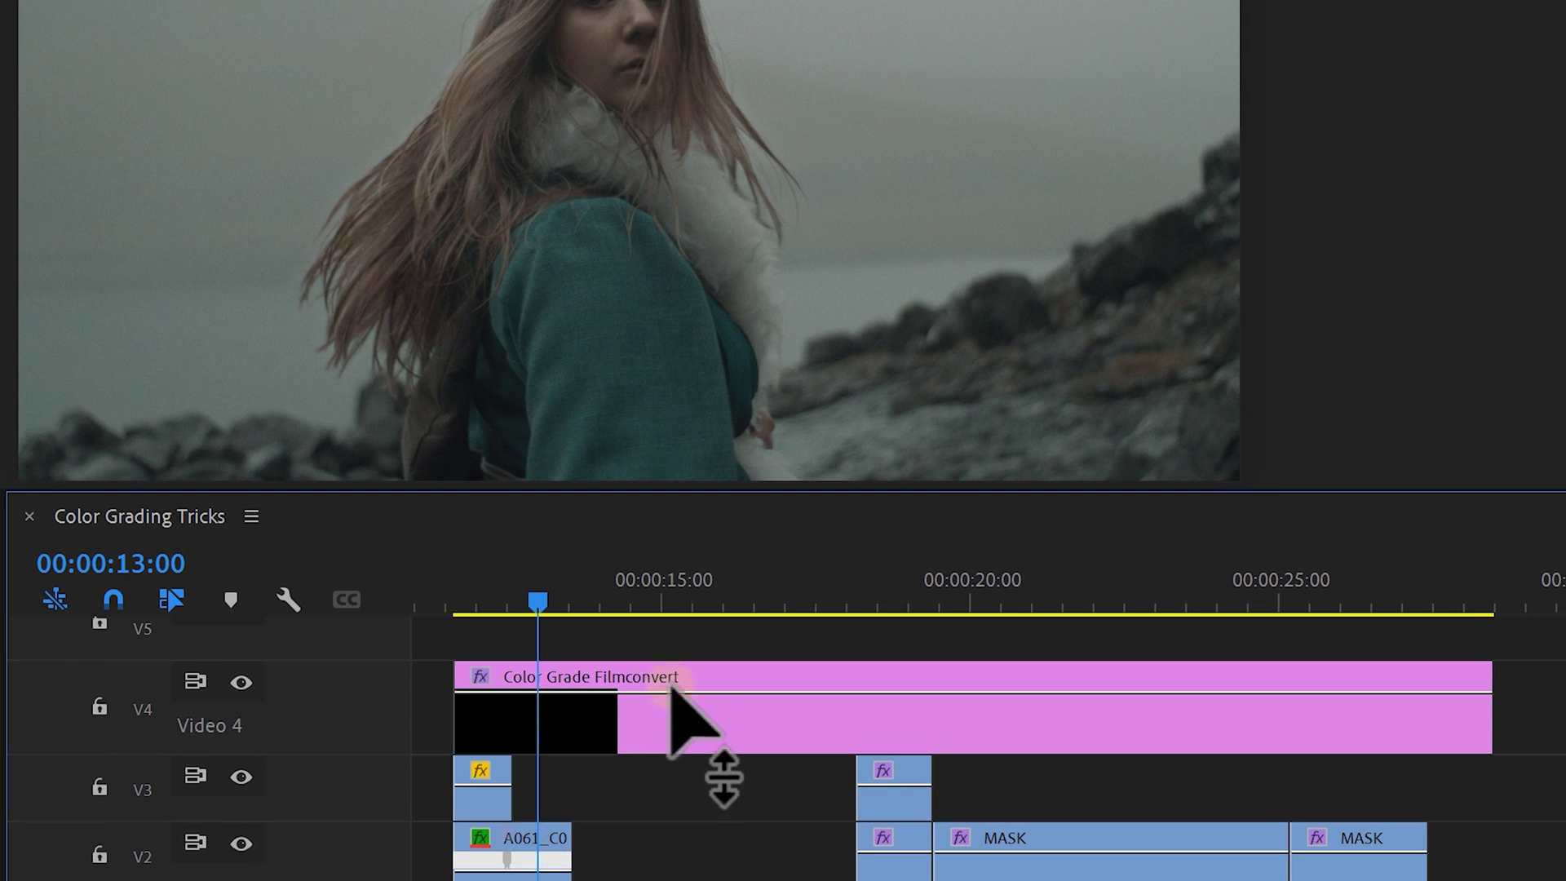
click(467, 659)
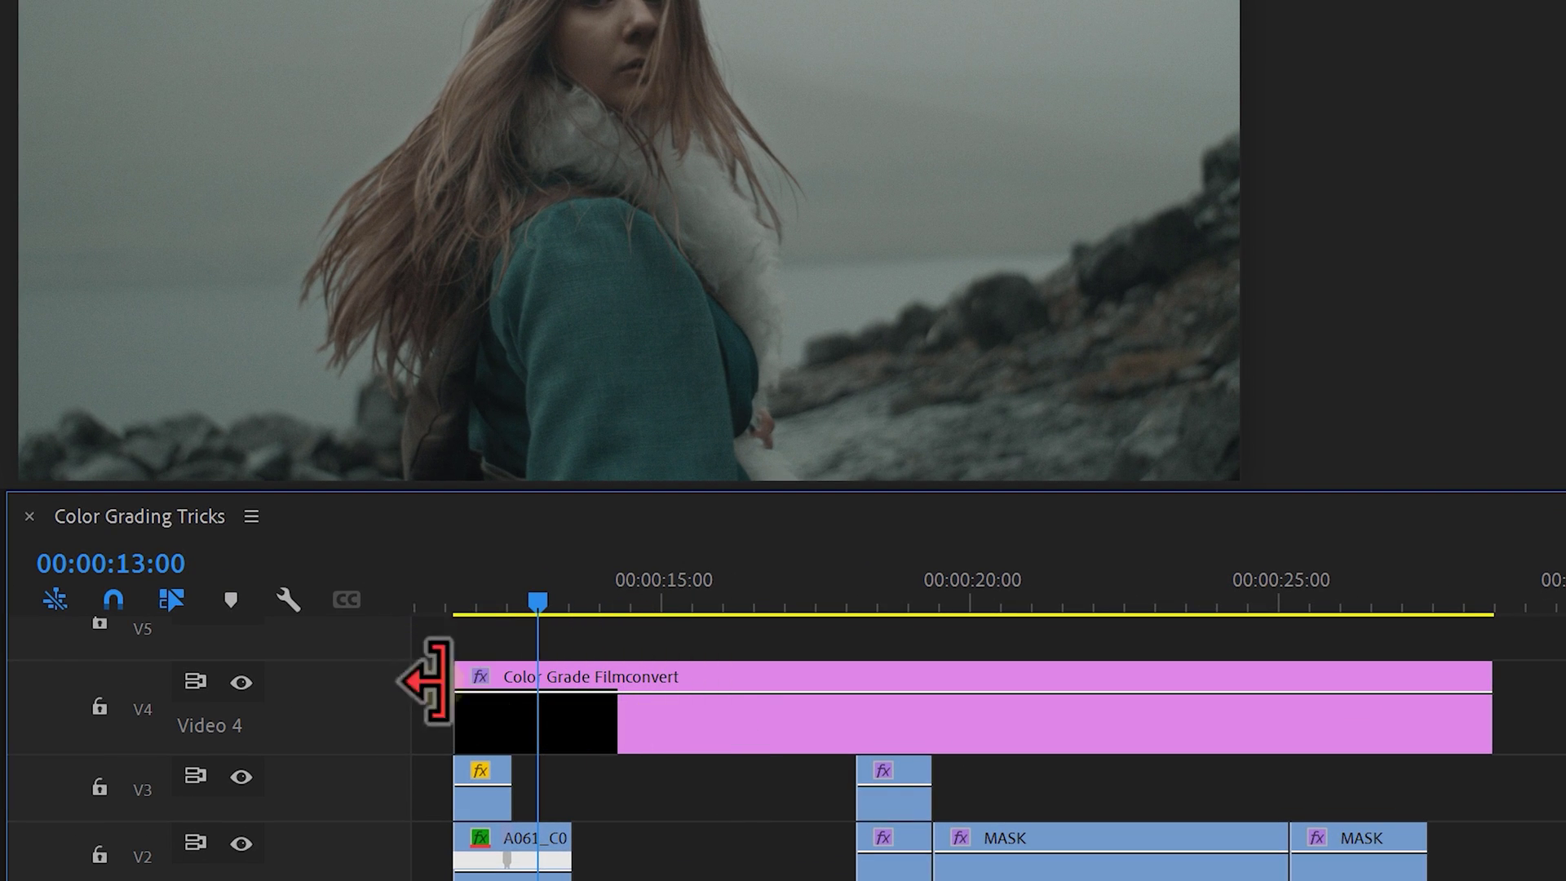
click(628, 699)
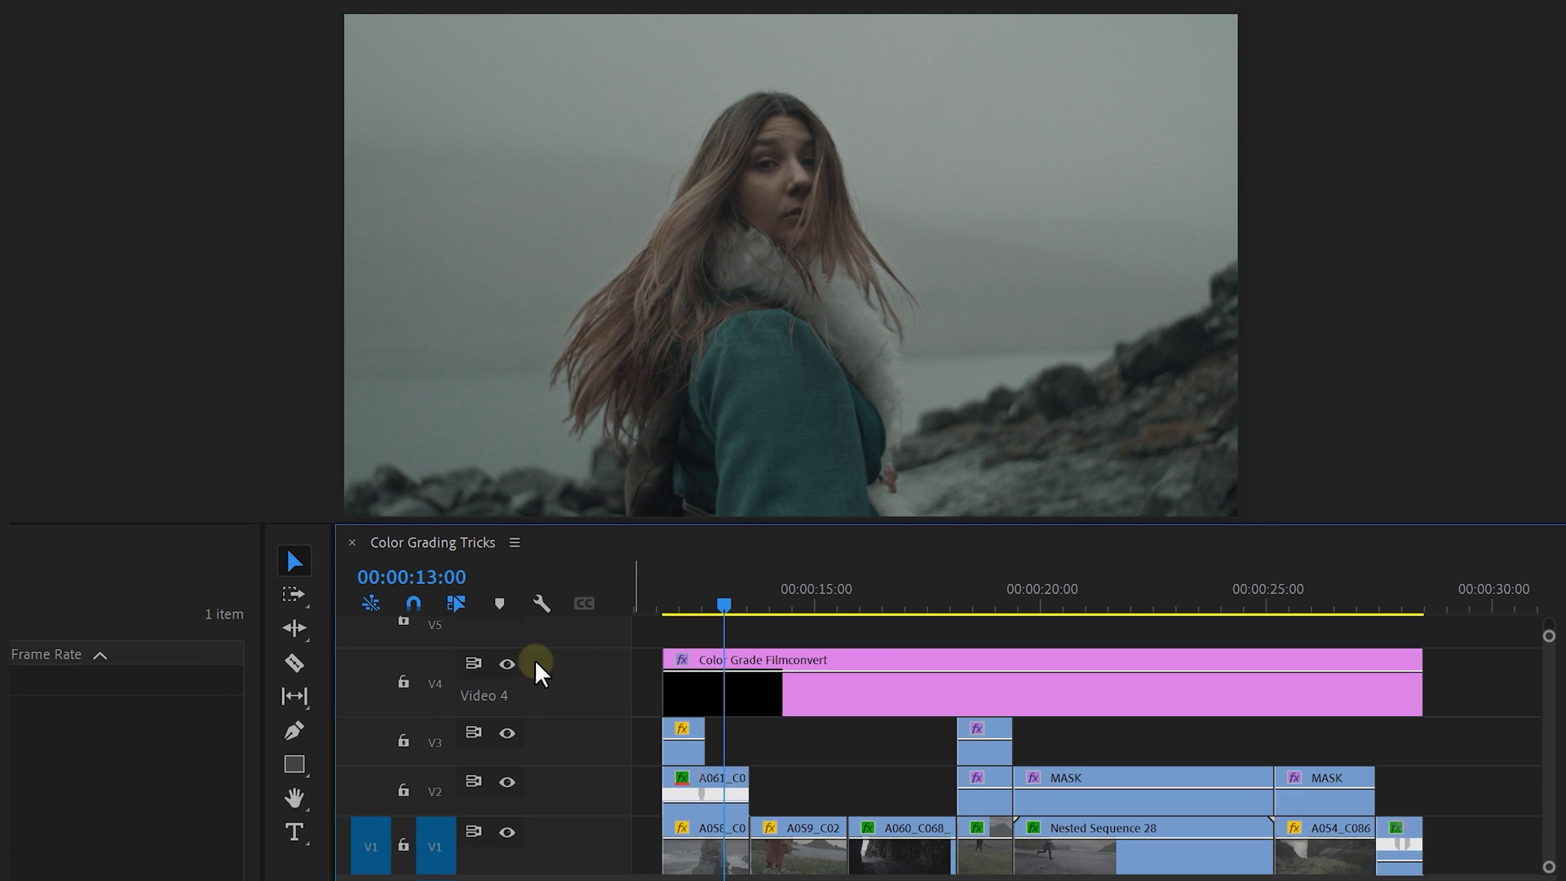
click(240, 682)
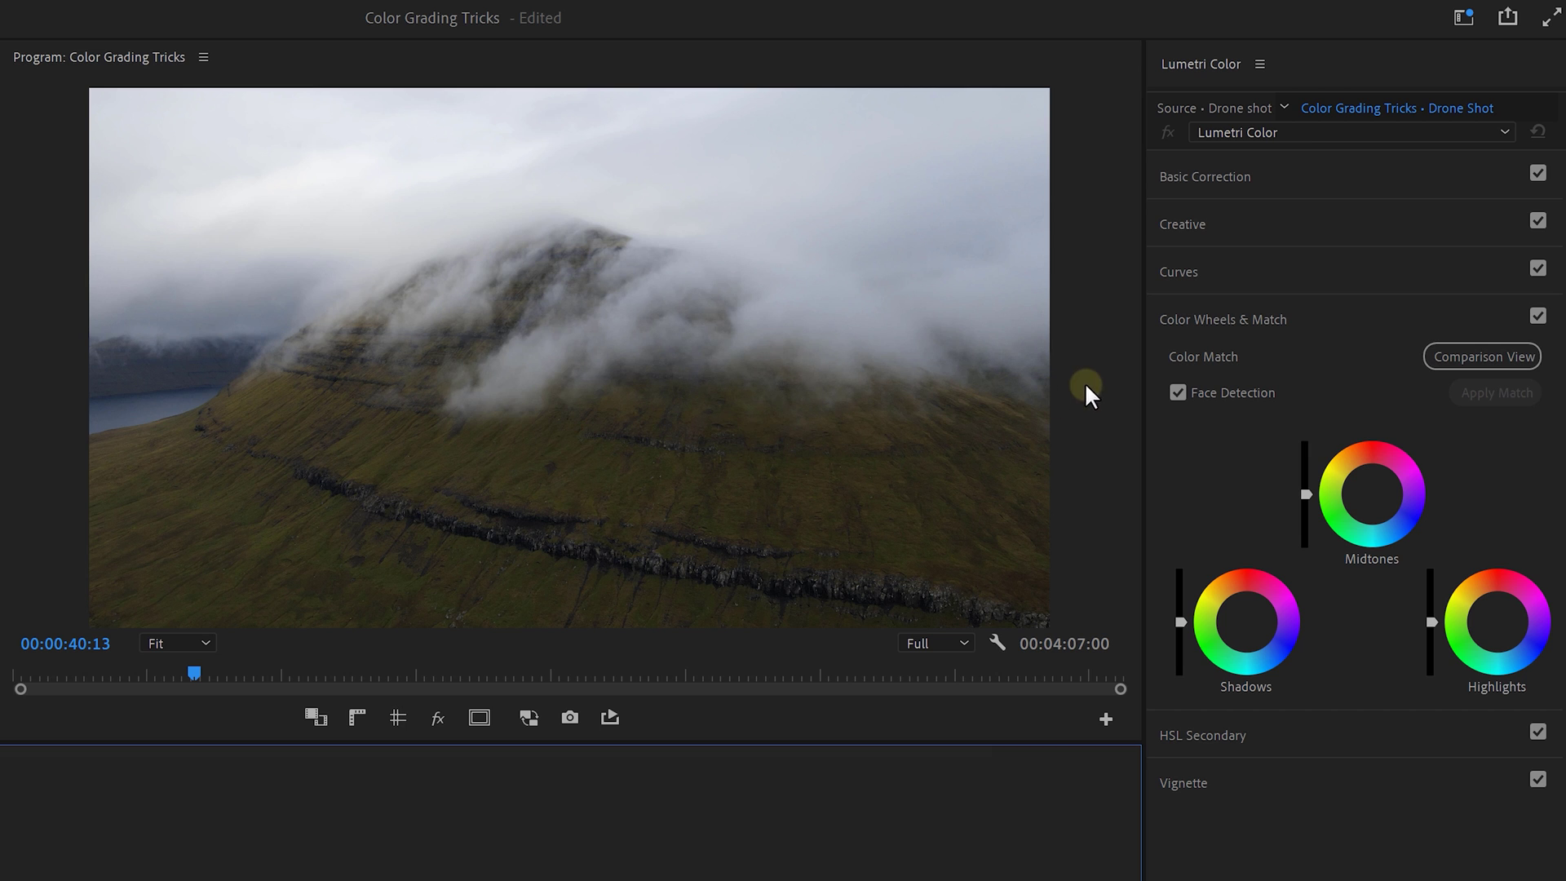
Show the Mountains reference frame beside the Drone Shot in Comparison View
click(1429, 352)
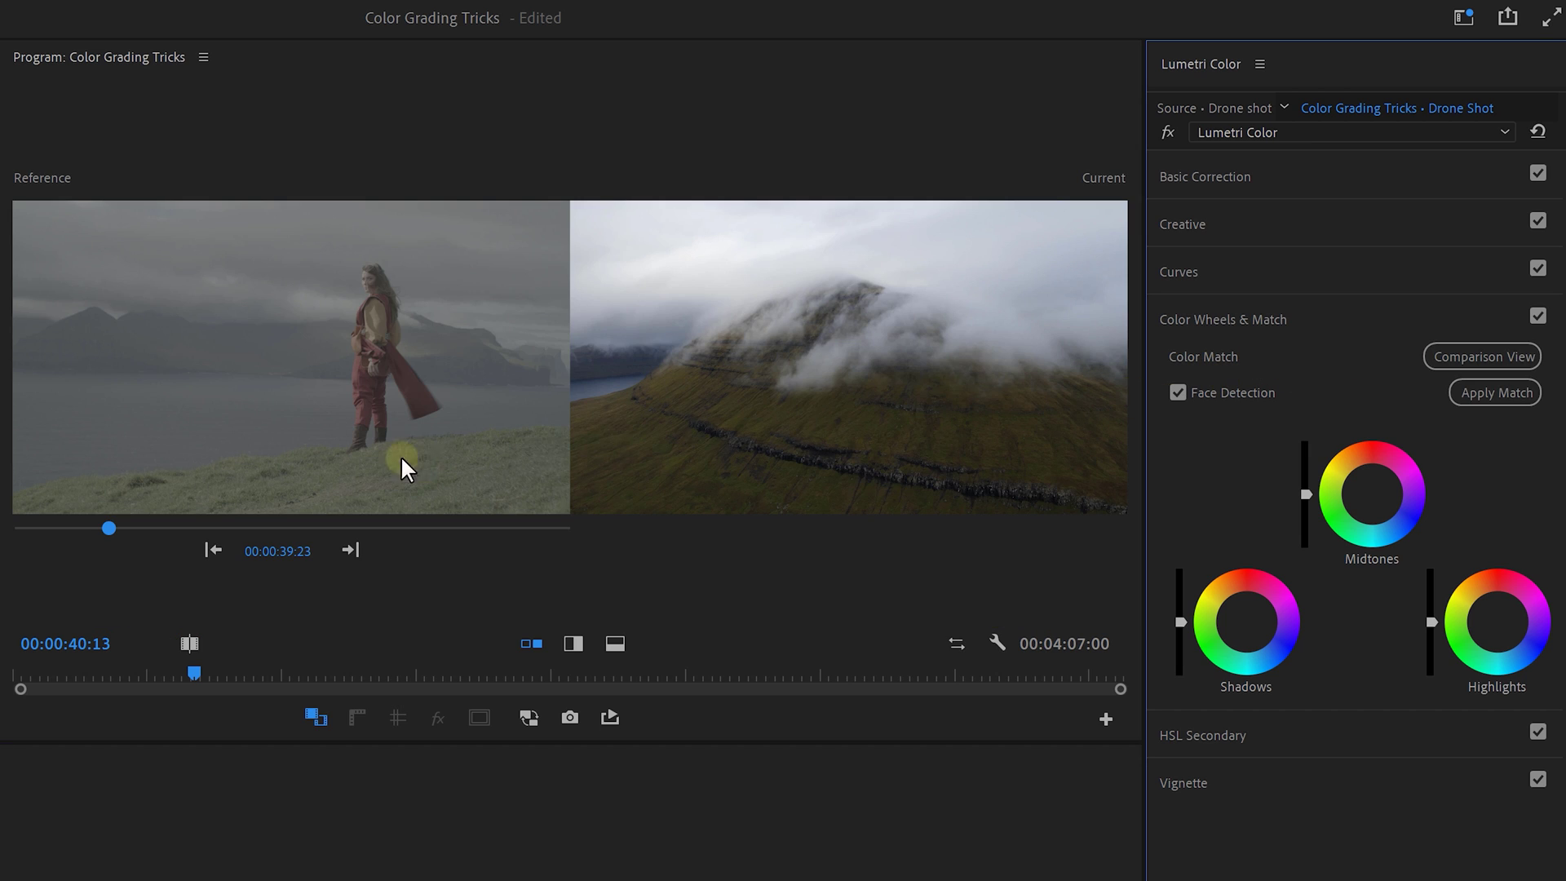
click(109, 528)
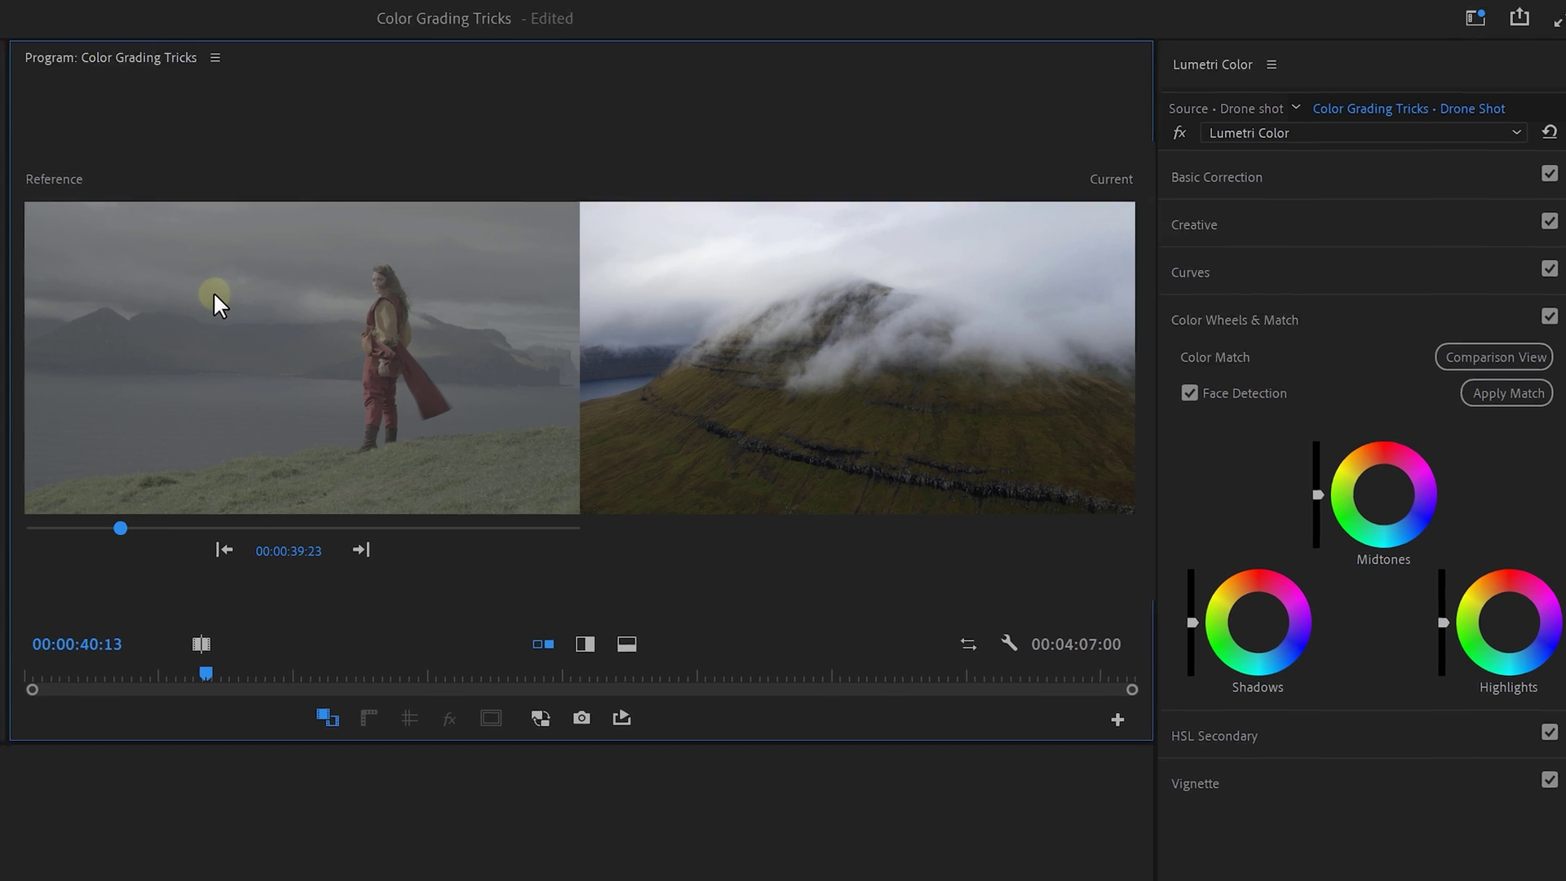
Open Lumetri Scopes set to Waveform (Luma) and expand the Drone Shot's Basic Correction
click(405, 12)
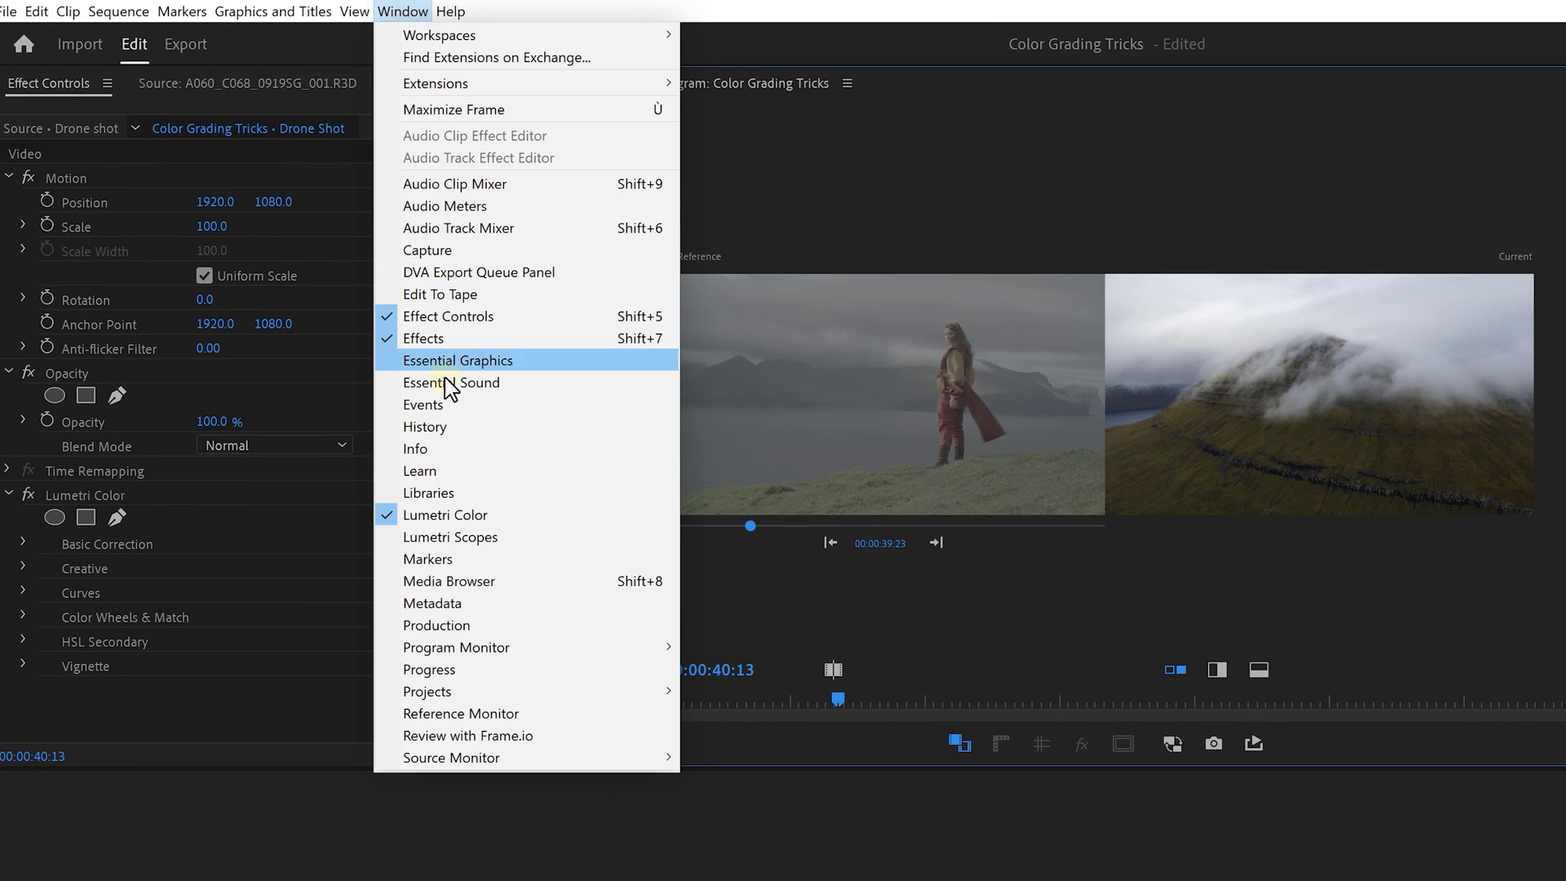
click(447, 540)
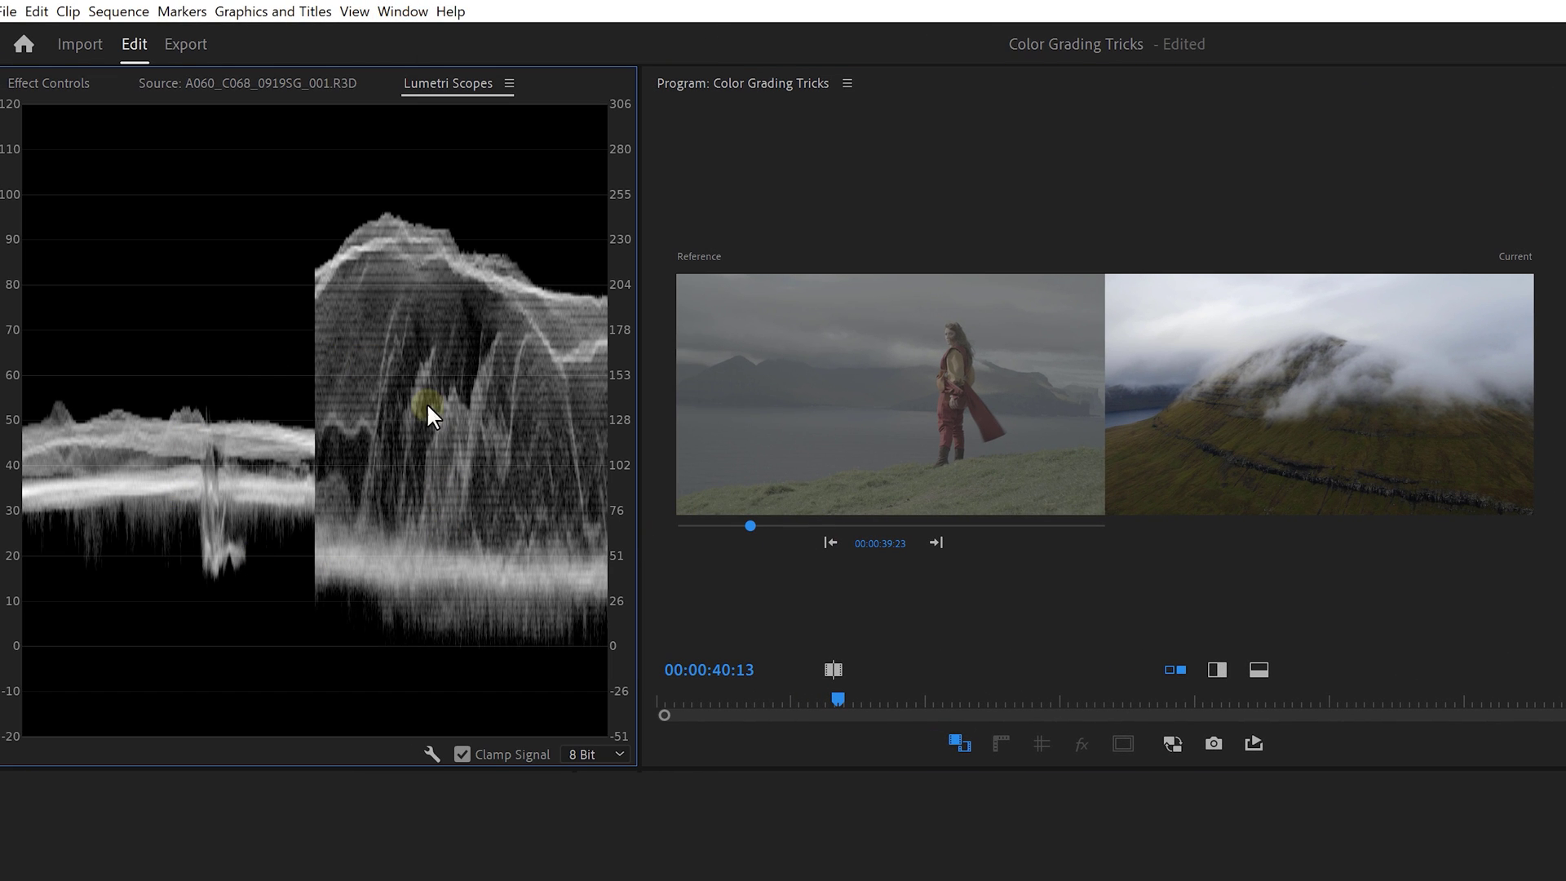
right_click(138, 390)
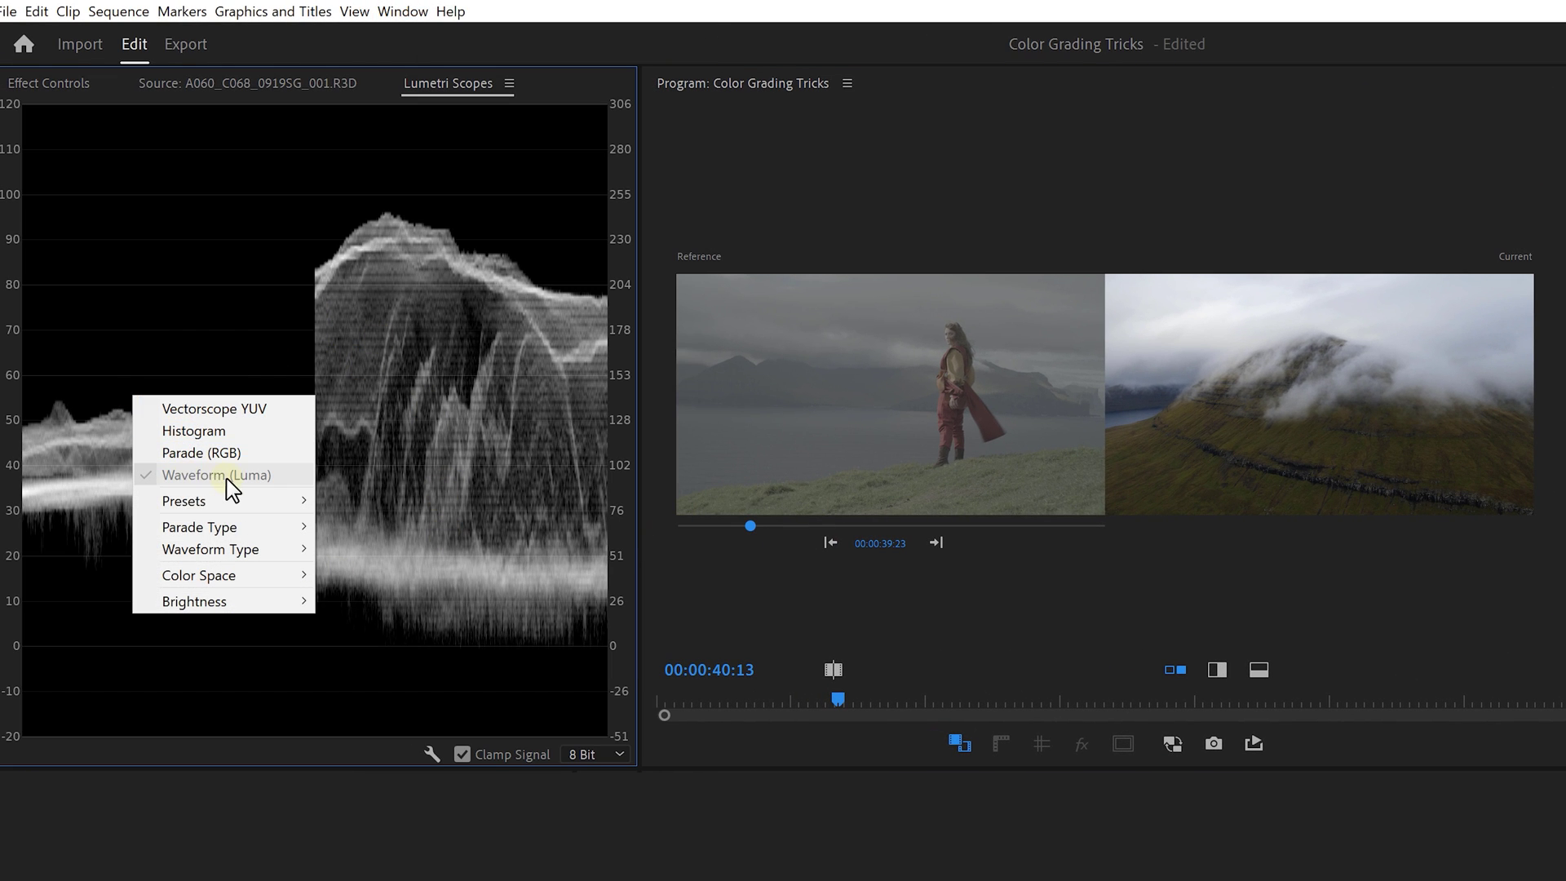
click(408, 521)
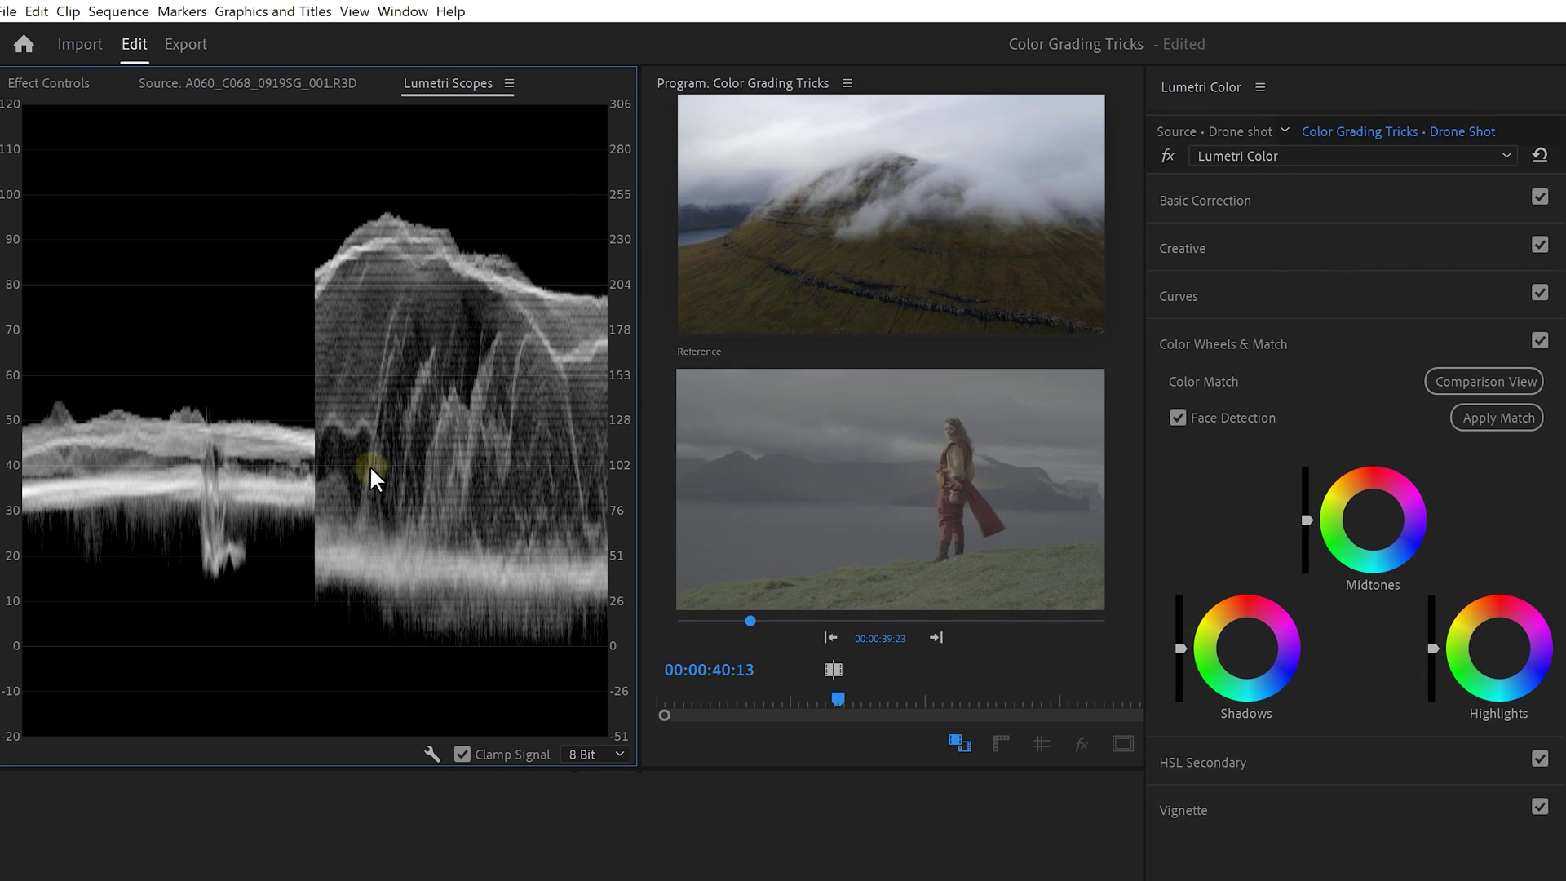
click(1279, 203)
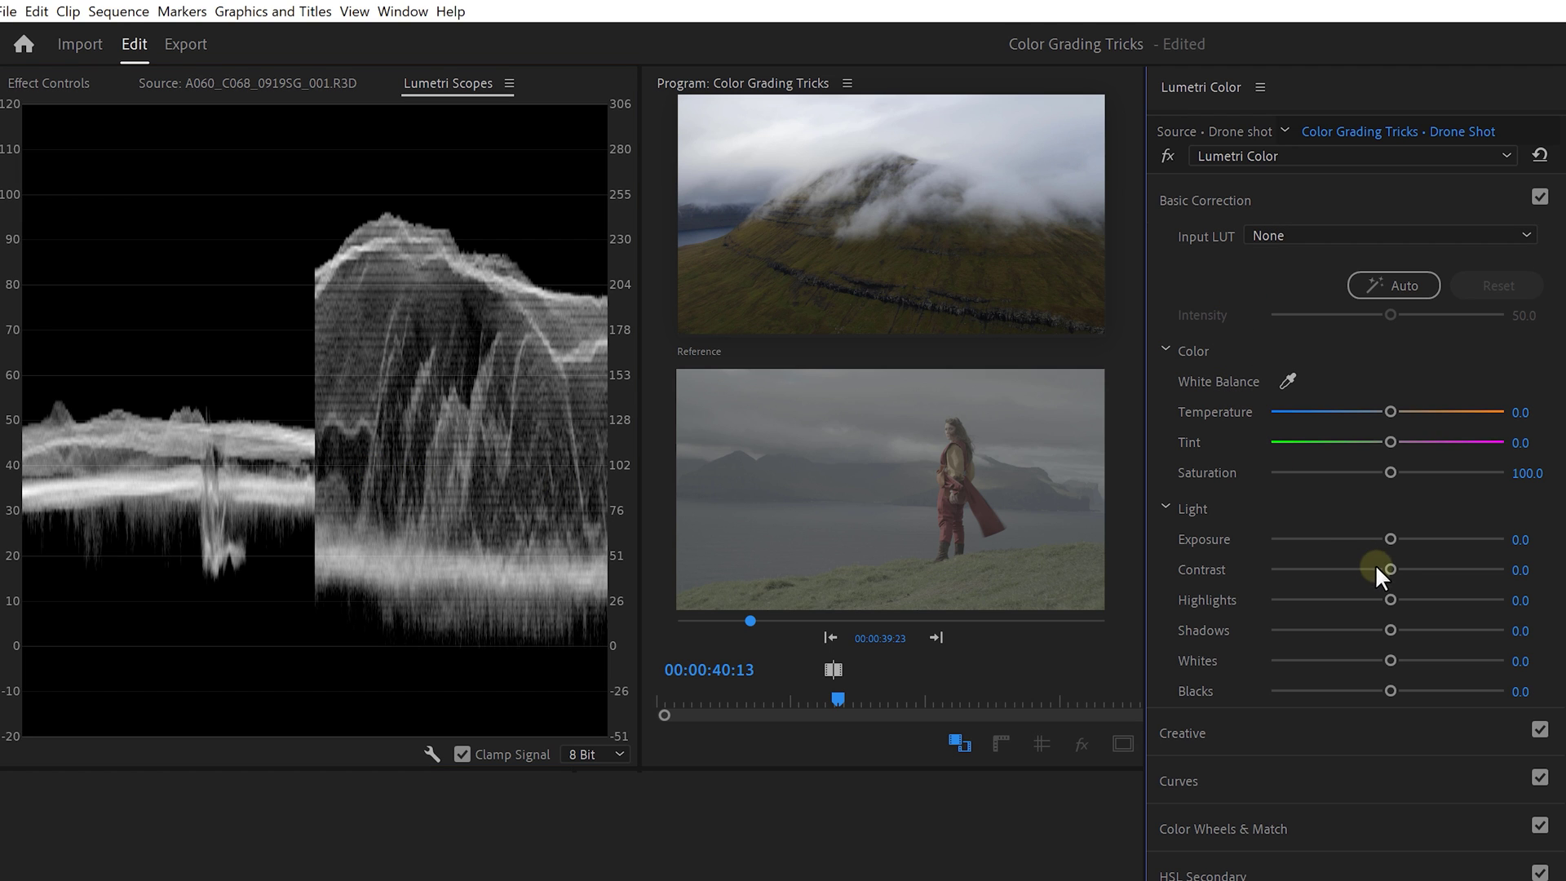
Set Contrast, Highlights, Whites to -100, Shadows 51.2, Blacks 39.3, Exposure -0.7
drag(1382, 567, 1216, 585)
drag(1390, 600, 1448, 630)
drag(1390, 661, 1228, 643)
drag(1390, 691, 1414, 691)
drag(1390, 539, 1368, 537)
drag(1414, 691, 1431, 672)
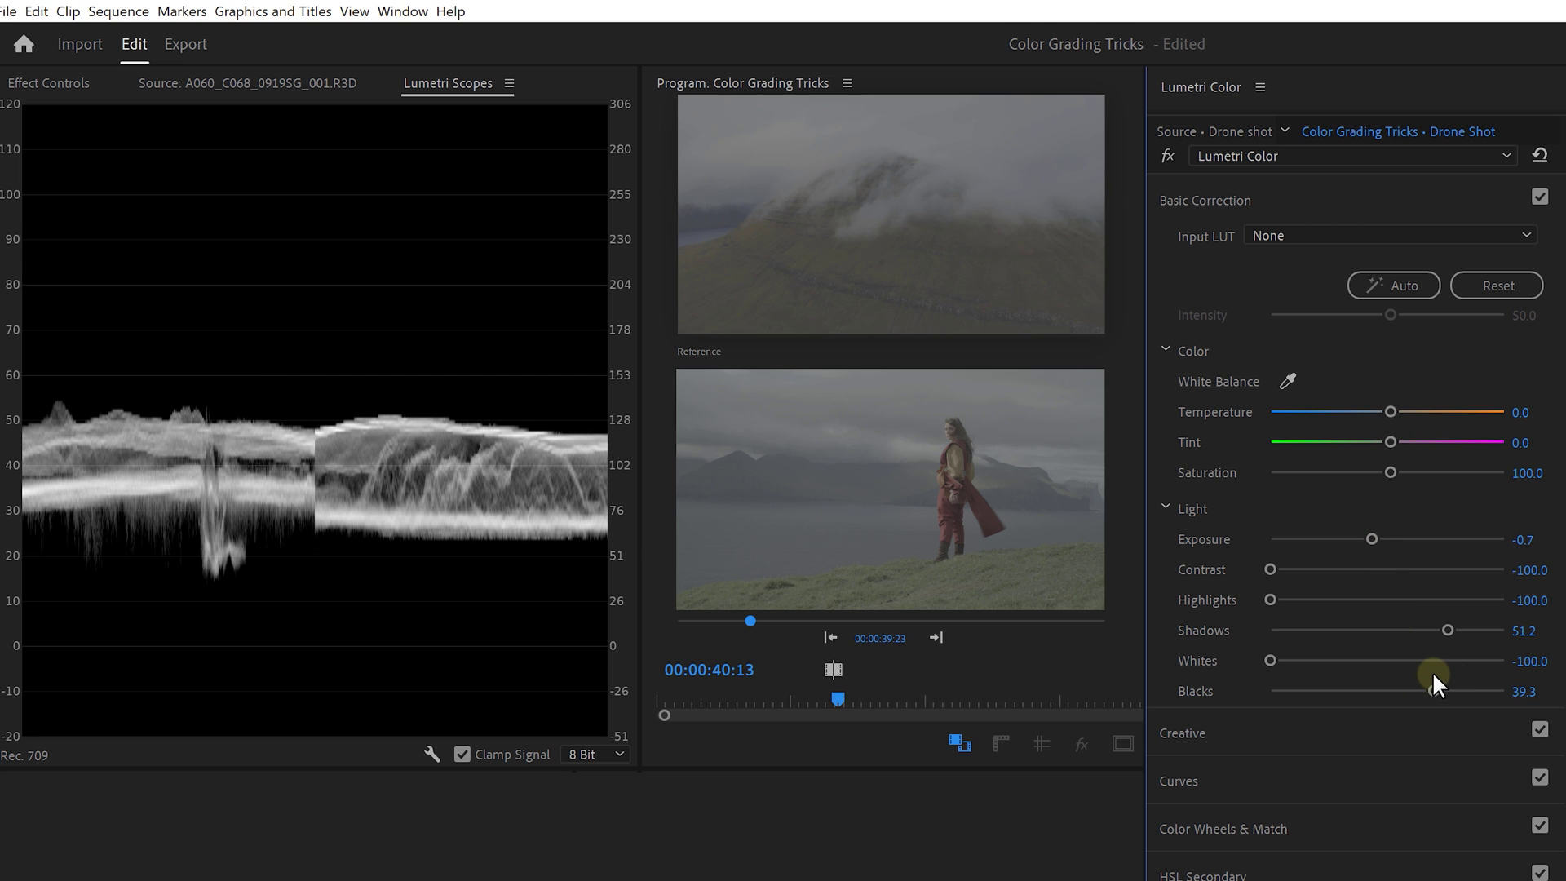
Enlarge the timeline and re-enable the V2 Filmconvert adjustment track output
drag(482, 851, 481, 550)
click(480, 671)
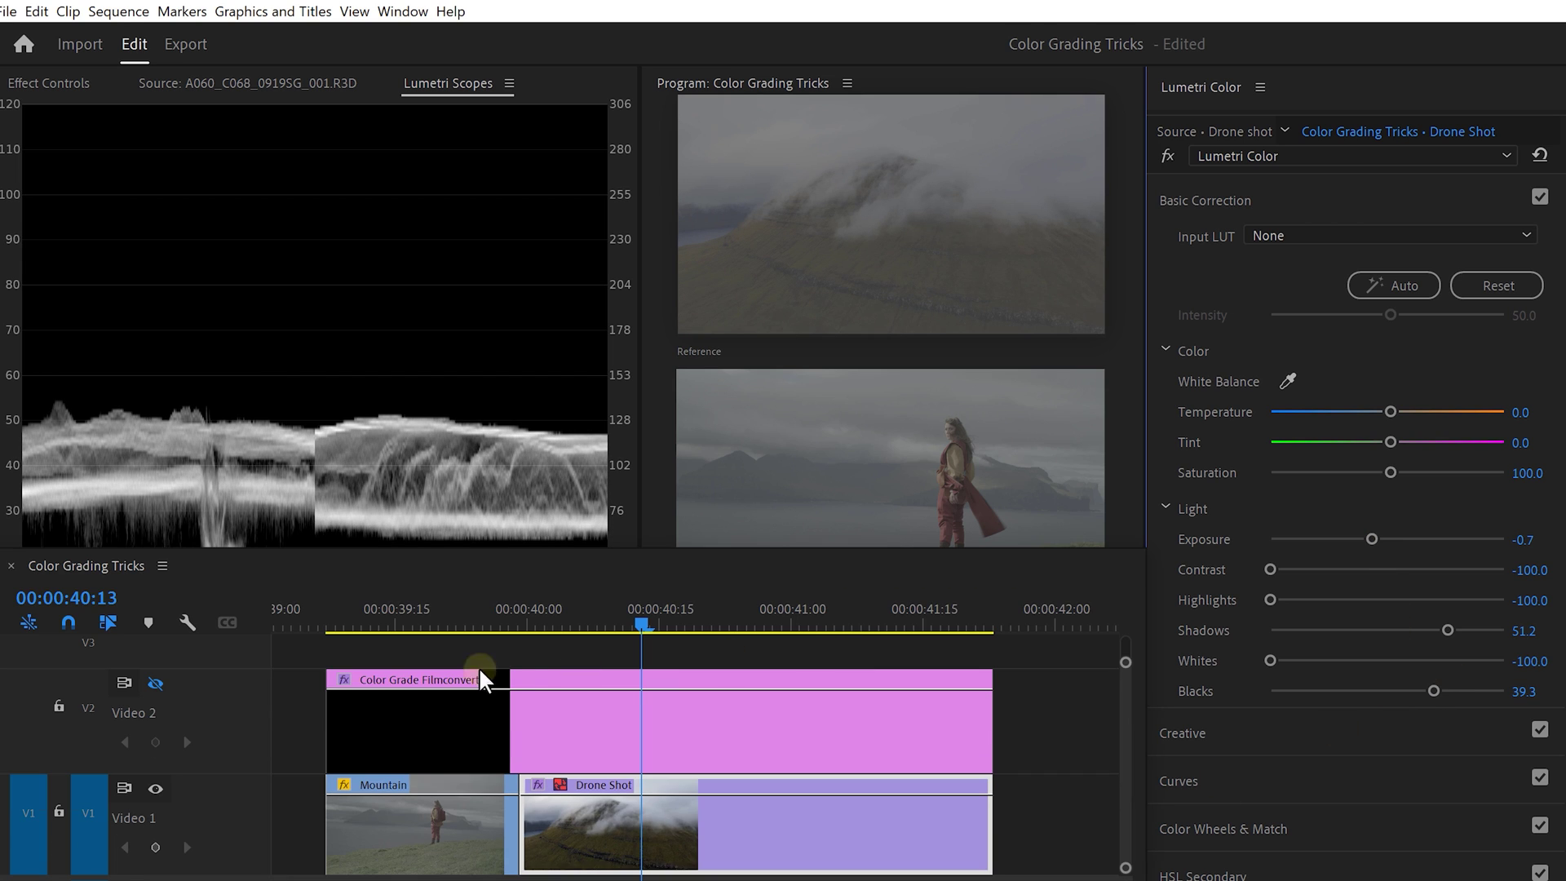
click(160, 679)
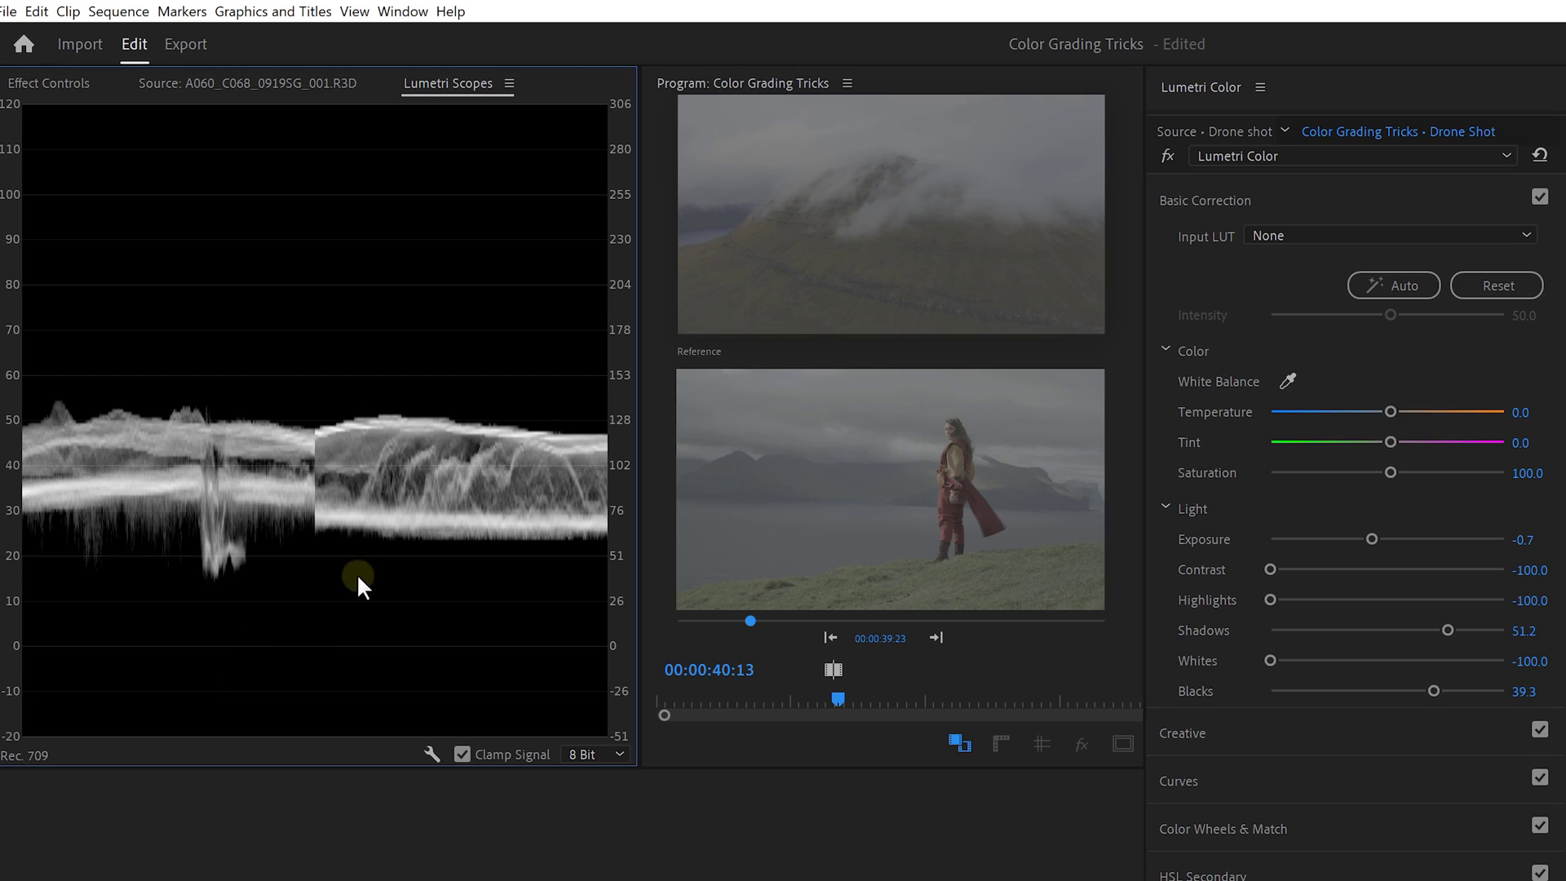
Replace the Waveform (Luma) scope with Vectorscope YUV in Lumetri Scopes
right_click(372, 562)
click(383, 571)
right_click(382, 567)
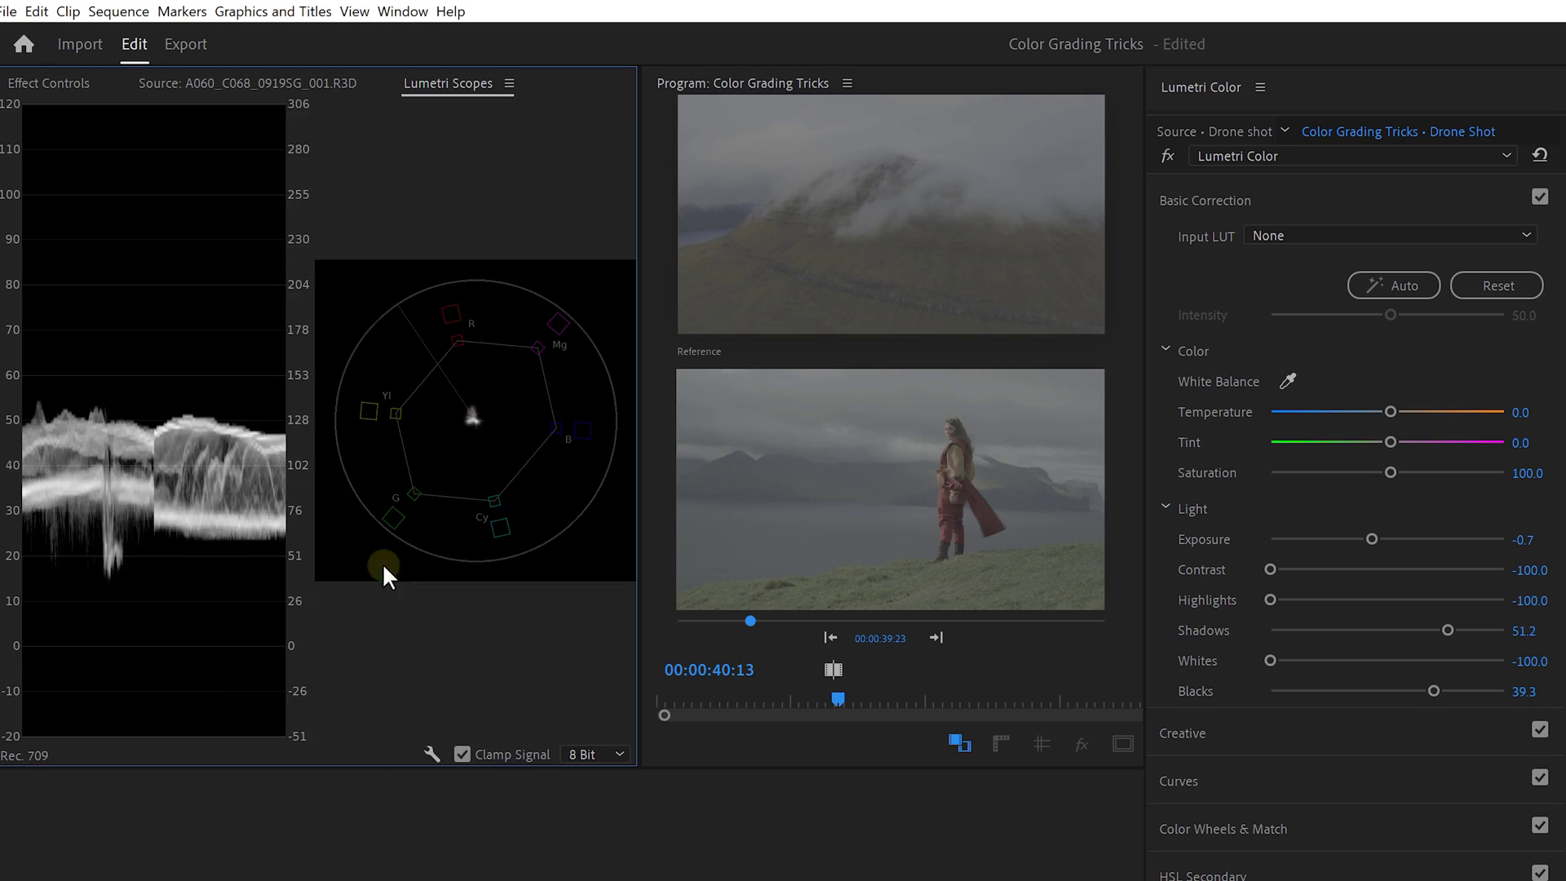
click(408, 652)
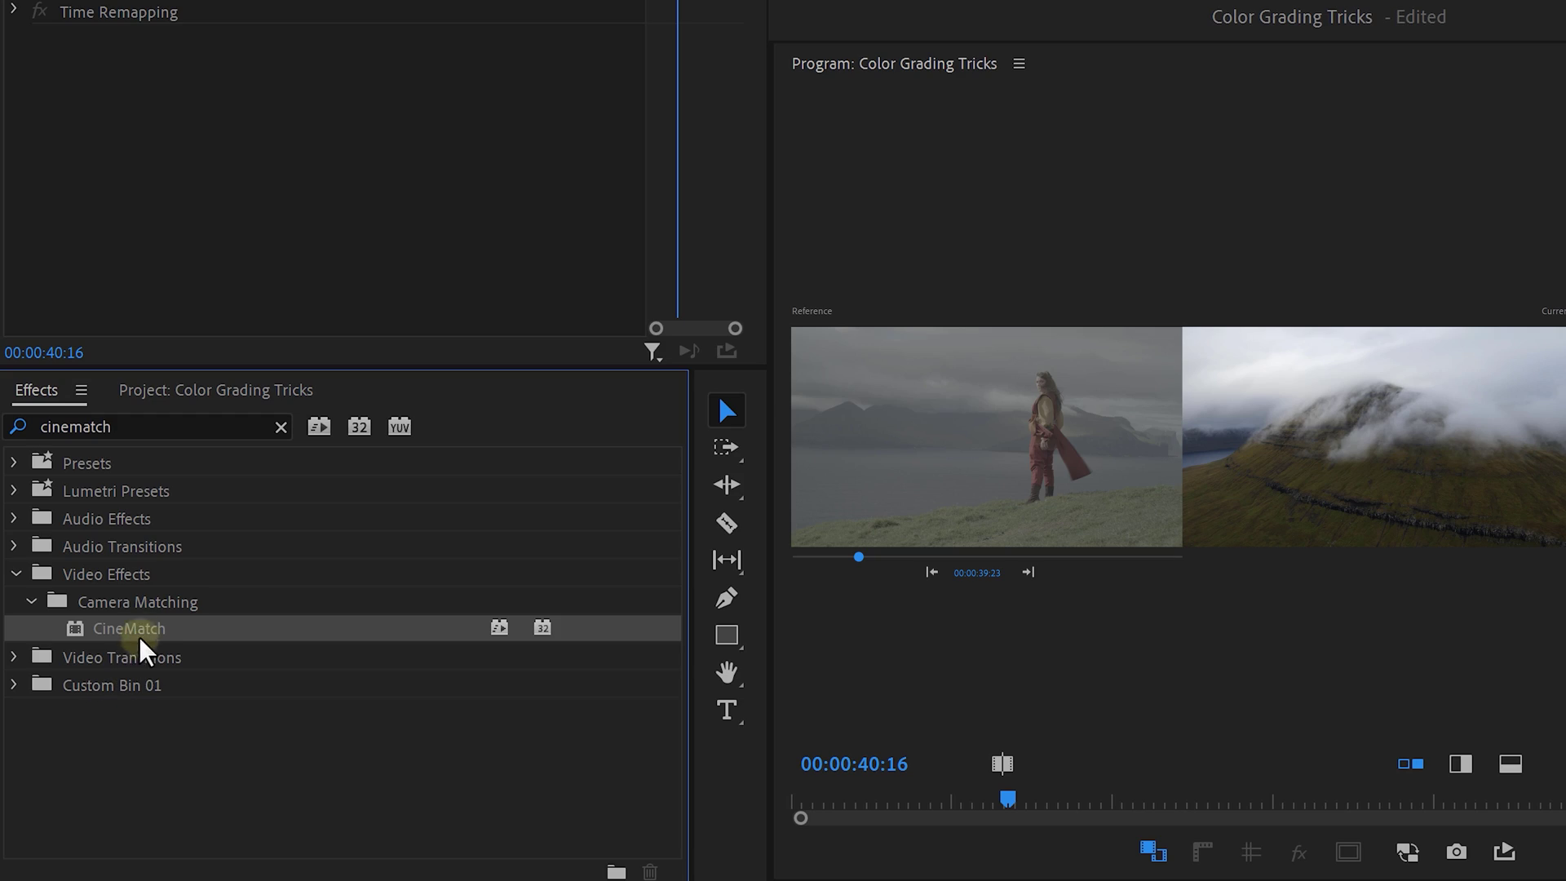
Apply the Camera Matching CineMatch effect to the Drone Shot clip
drag(140, 650, 322, 629)
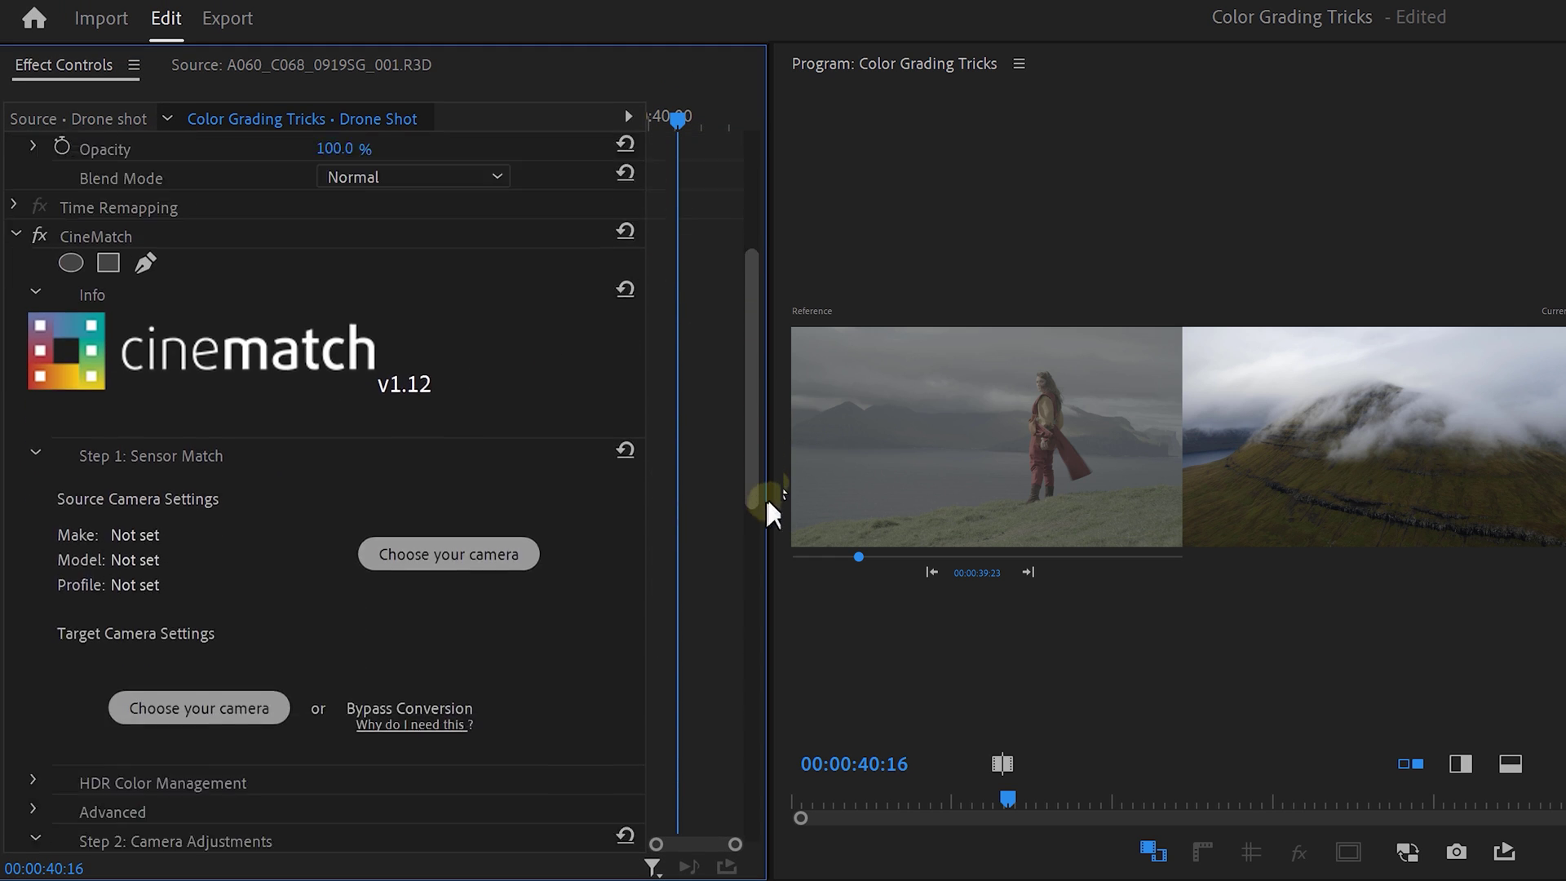
Set the CineMatch source camera to DJI Air 2S D-Log
scroll(767, 530, down, 3)
click(510, 381)
click(535, 338)
click(351, 424)
click(624, 468)
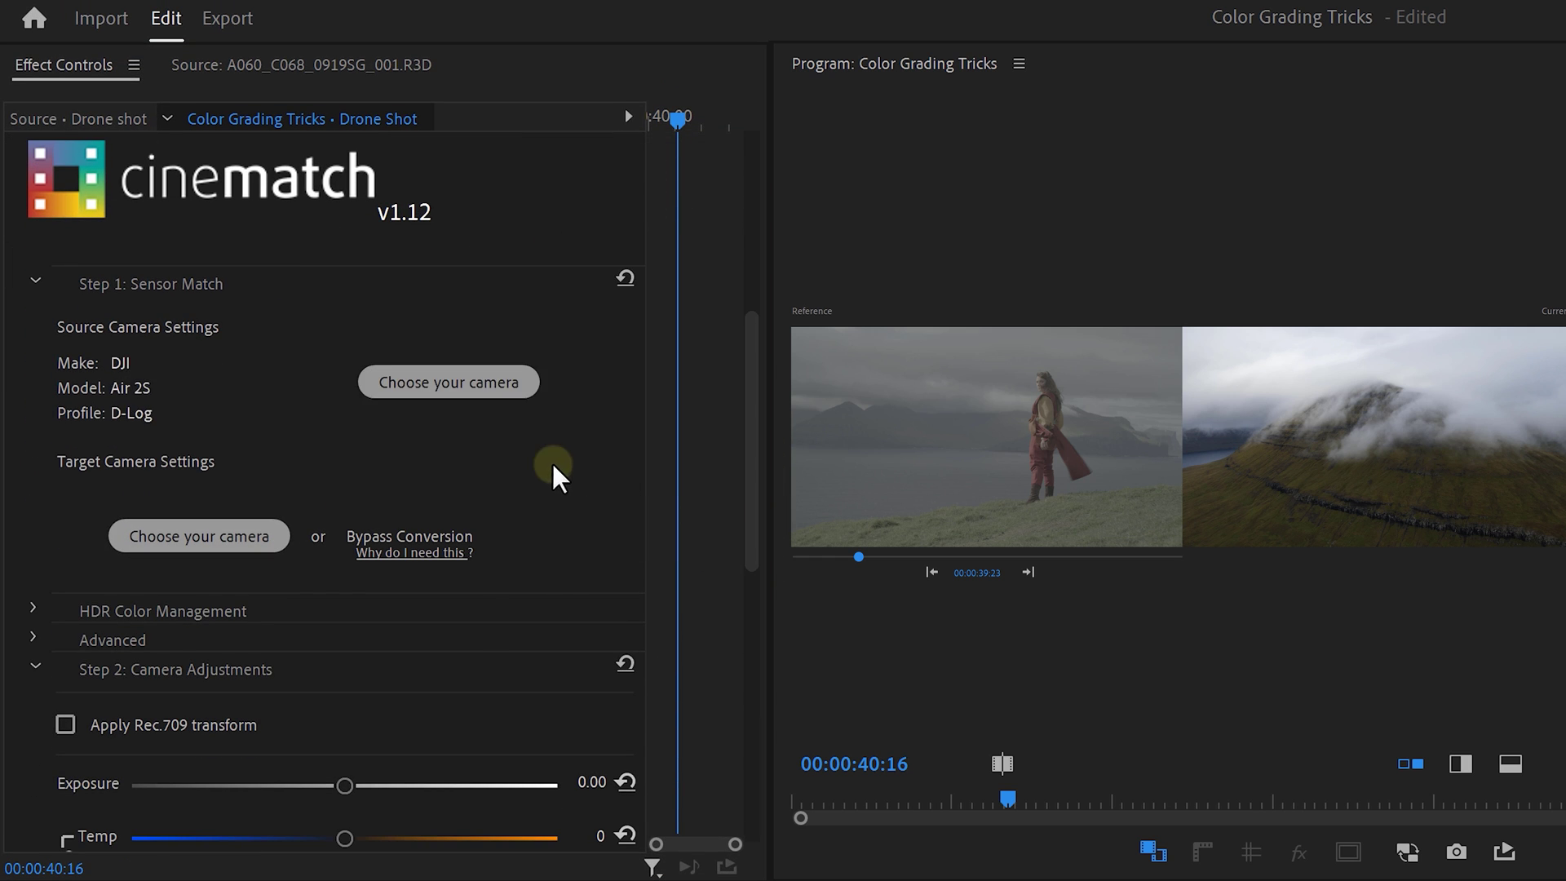
Set the CineMatch target camera to RED DRAGON REDWideGamutRGB Log3G10 and apply it
click(243, 536)
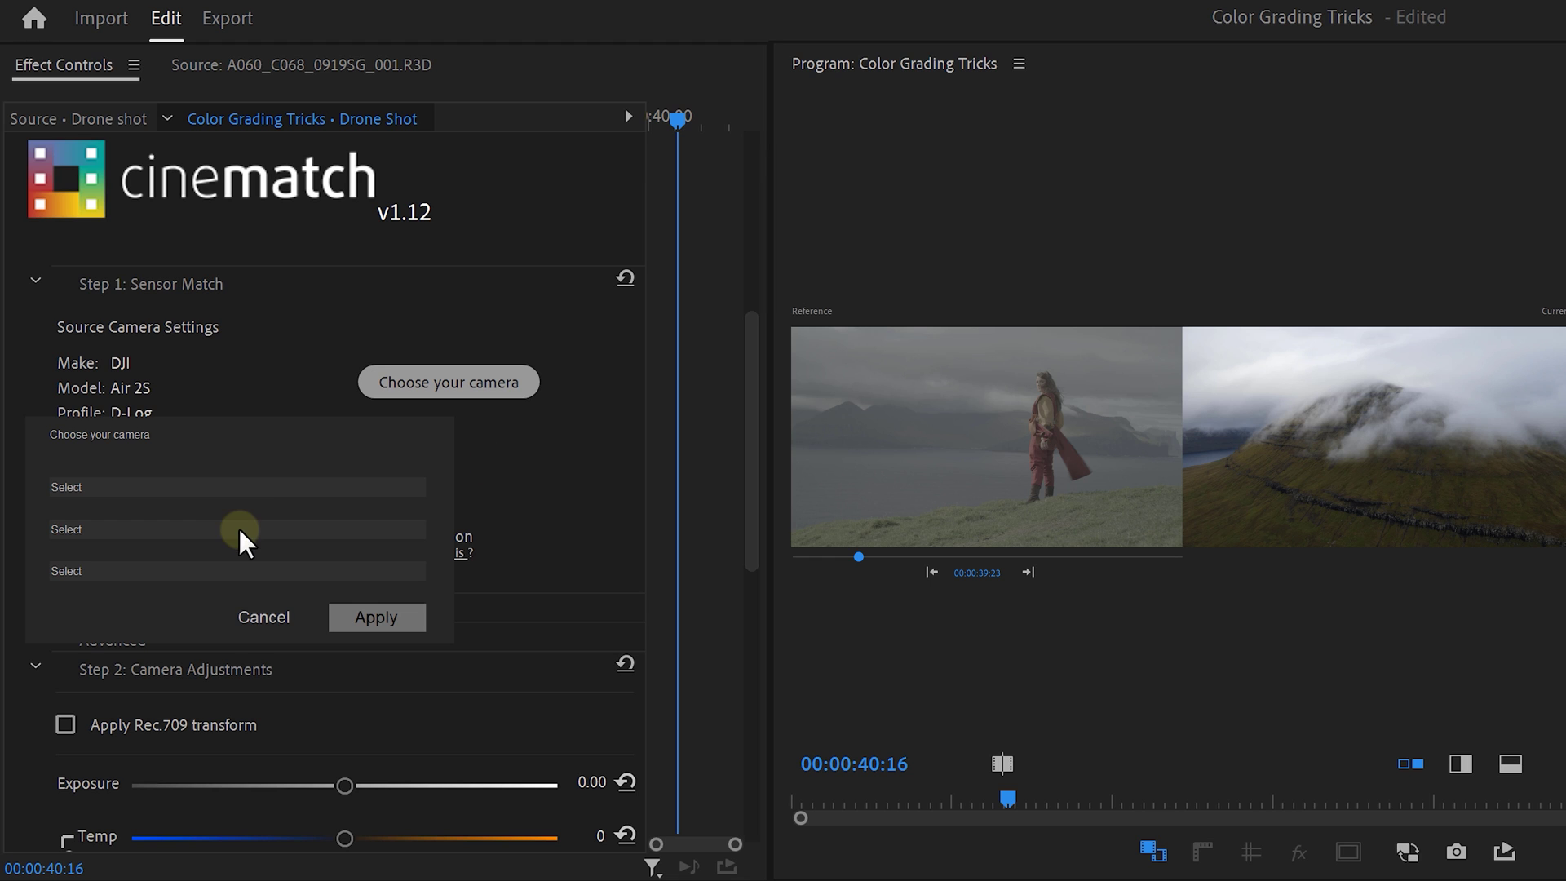
click(283, 496)
click(72, 658)
click(139, 571)
click(121, 630)
click(341, 619)
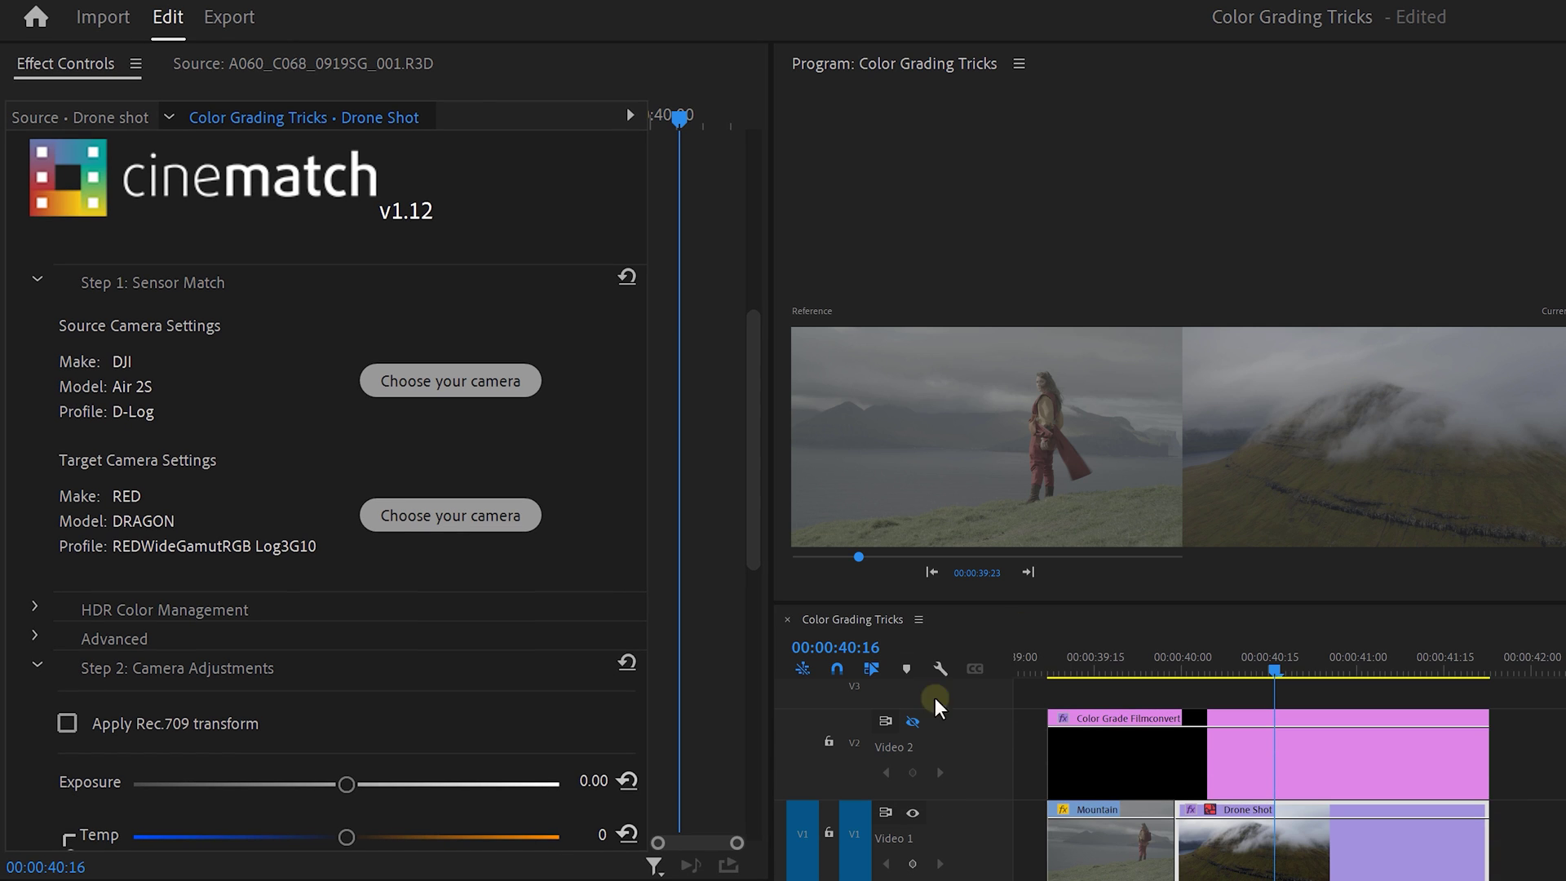
Toggle the Video 2 grade layer off and back on to compare the drone shot
click(912, 721)
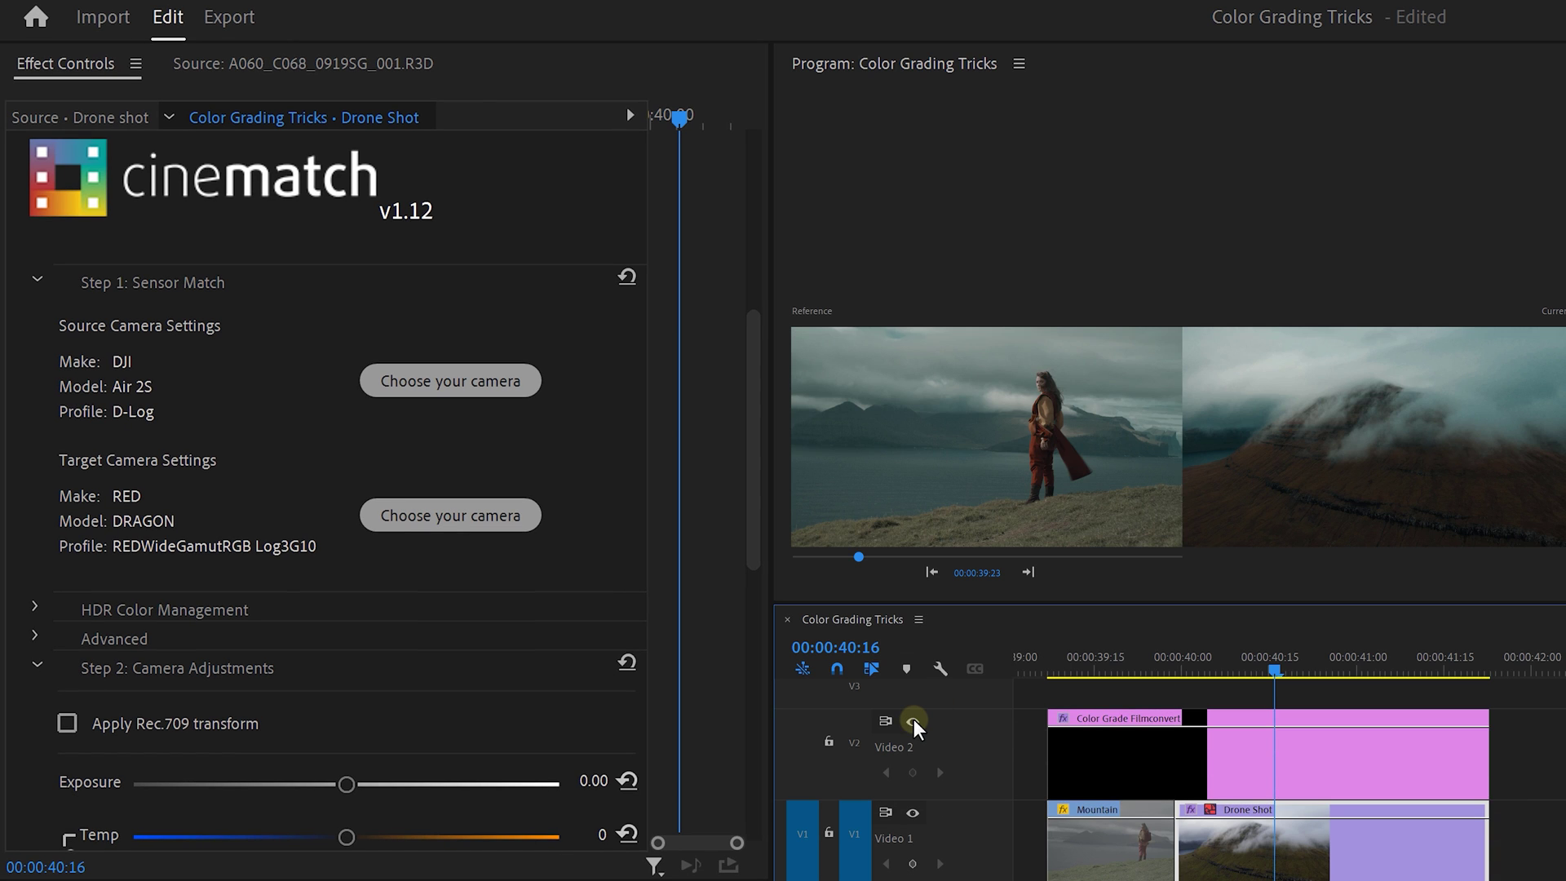
click(913, 721)
click(913, 721)
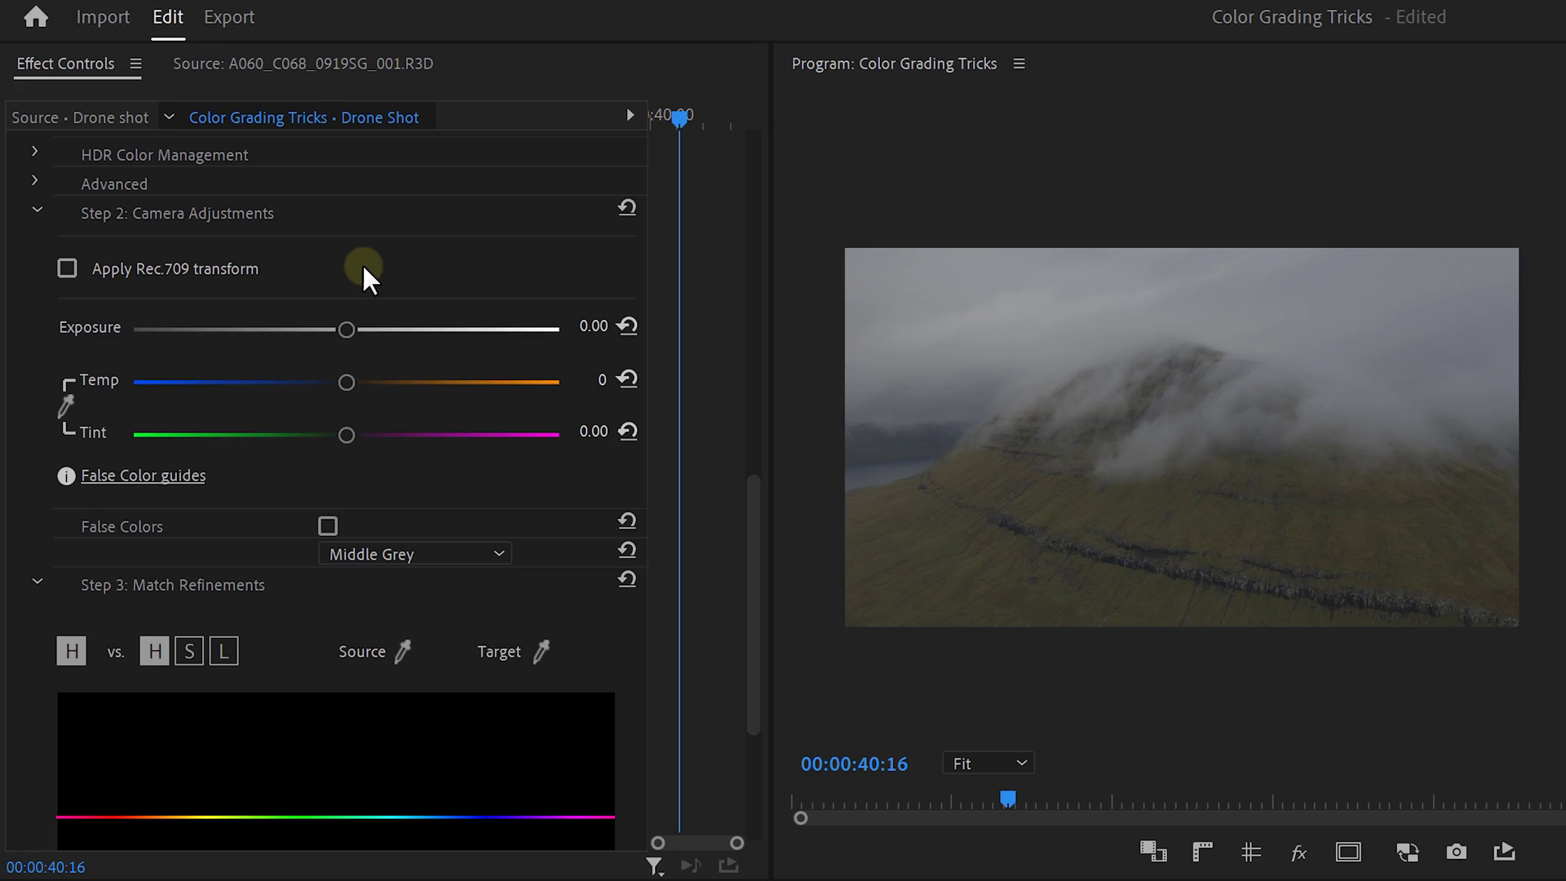
Enable the Rec.709 transform on the drone shot, with exposure -0.07 and temperature -248
click(255, 265)
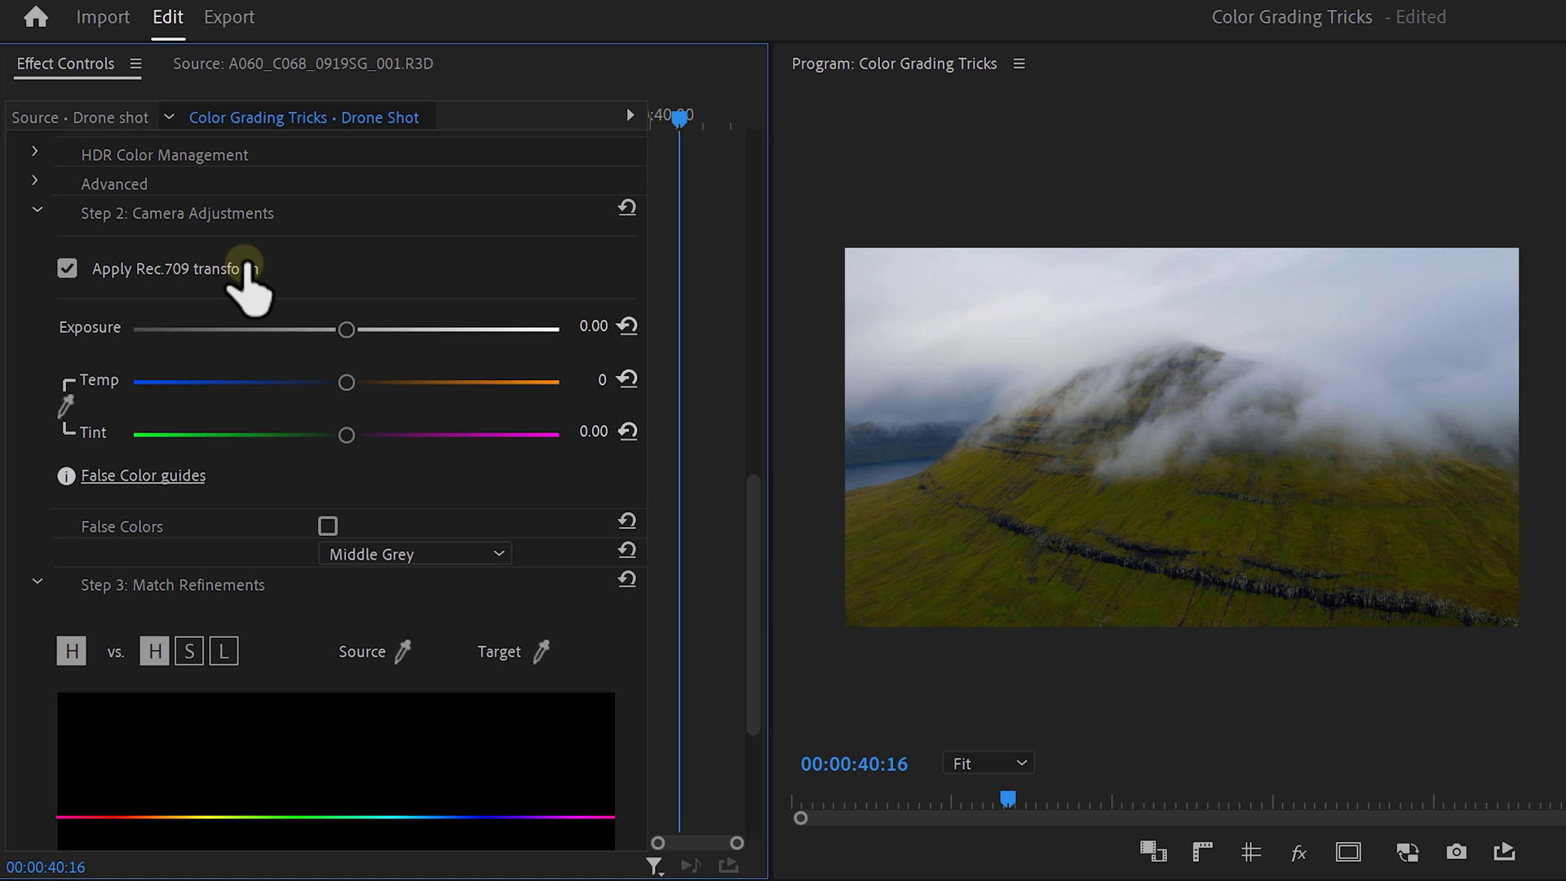
drag(347, 329, 343, 328)
drag(347, 382, 333, 383)
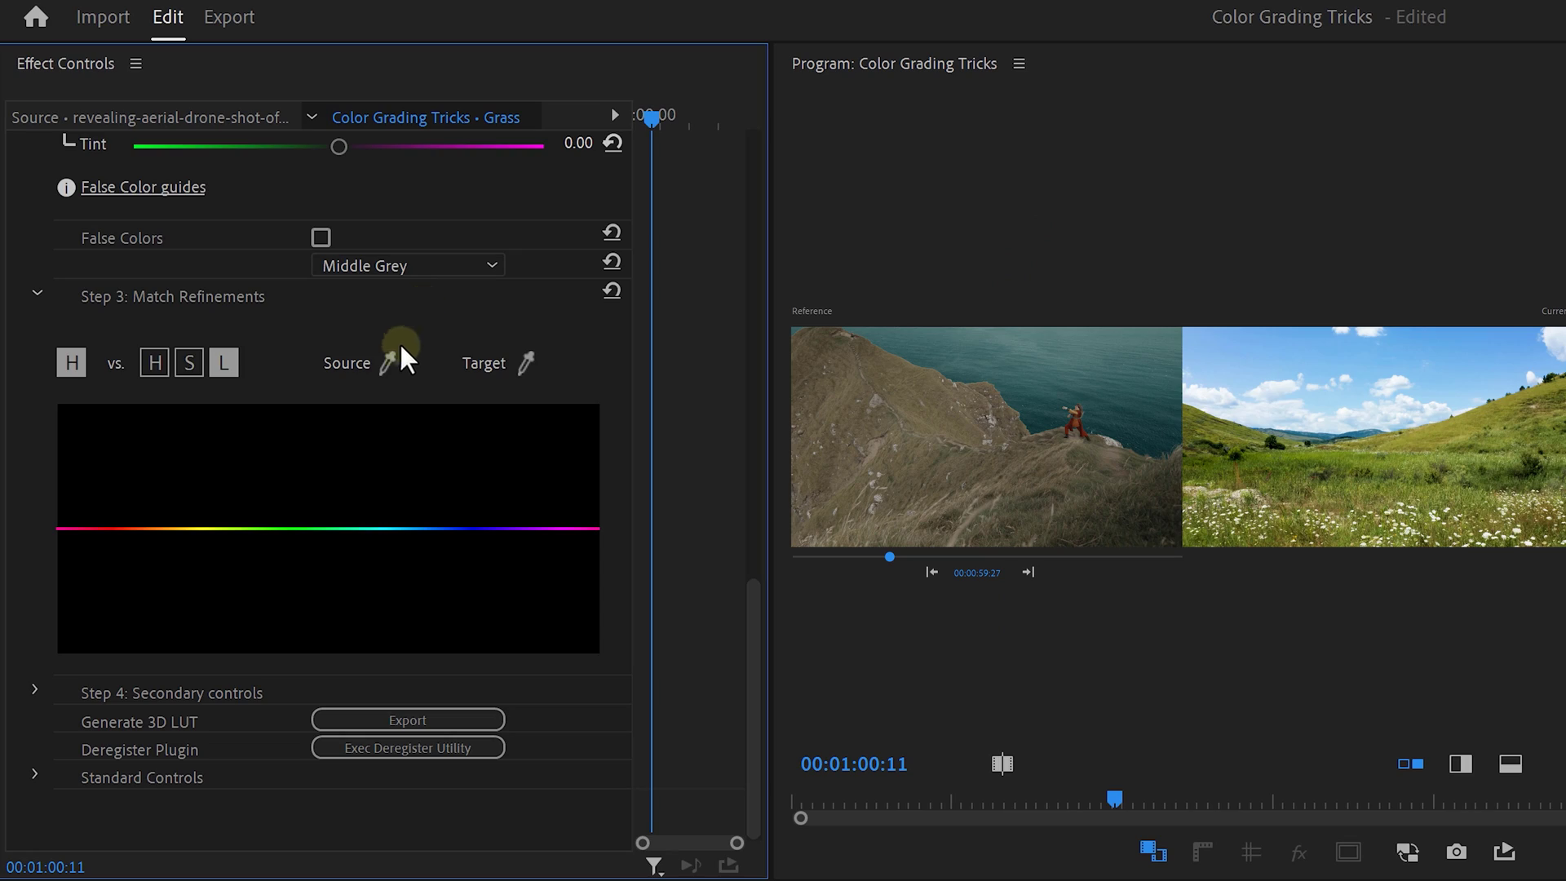
Eyedrop the Grass clip's green grass as source and the reference's dry grass as target
click(389, 363)
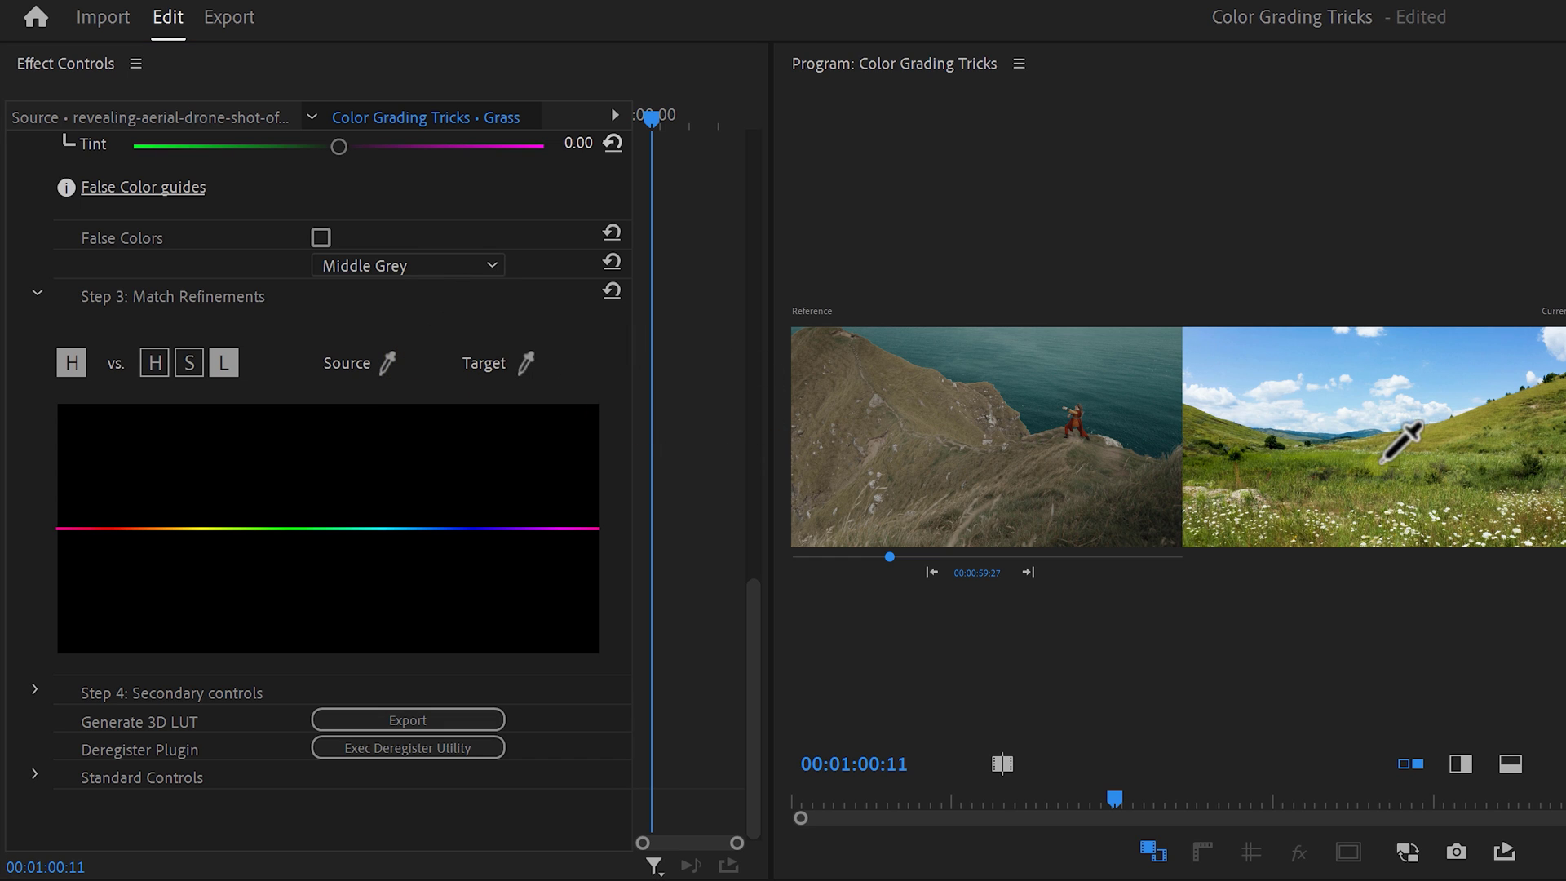
click(526, 364)
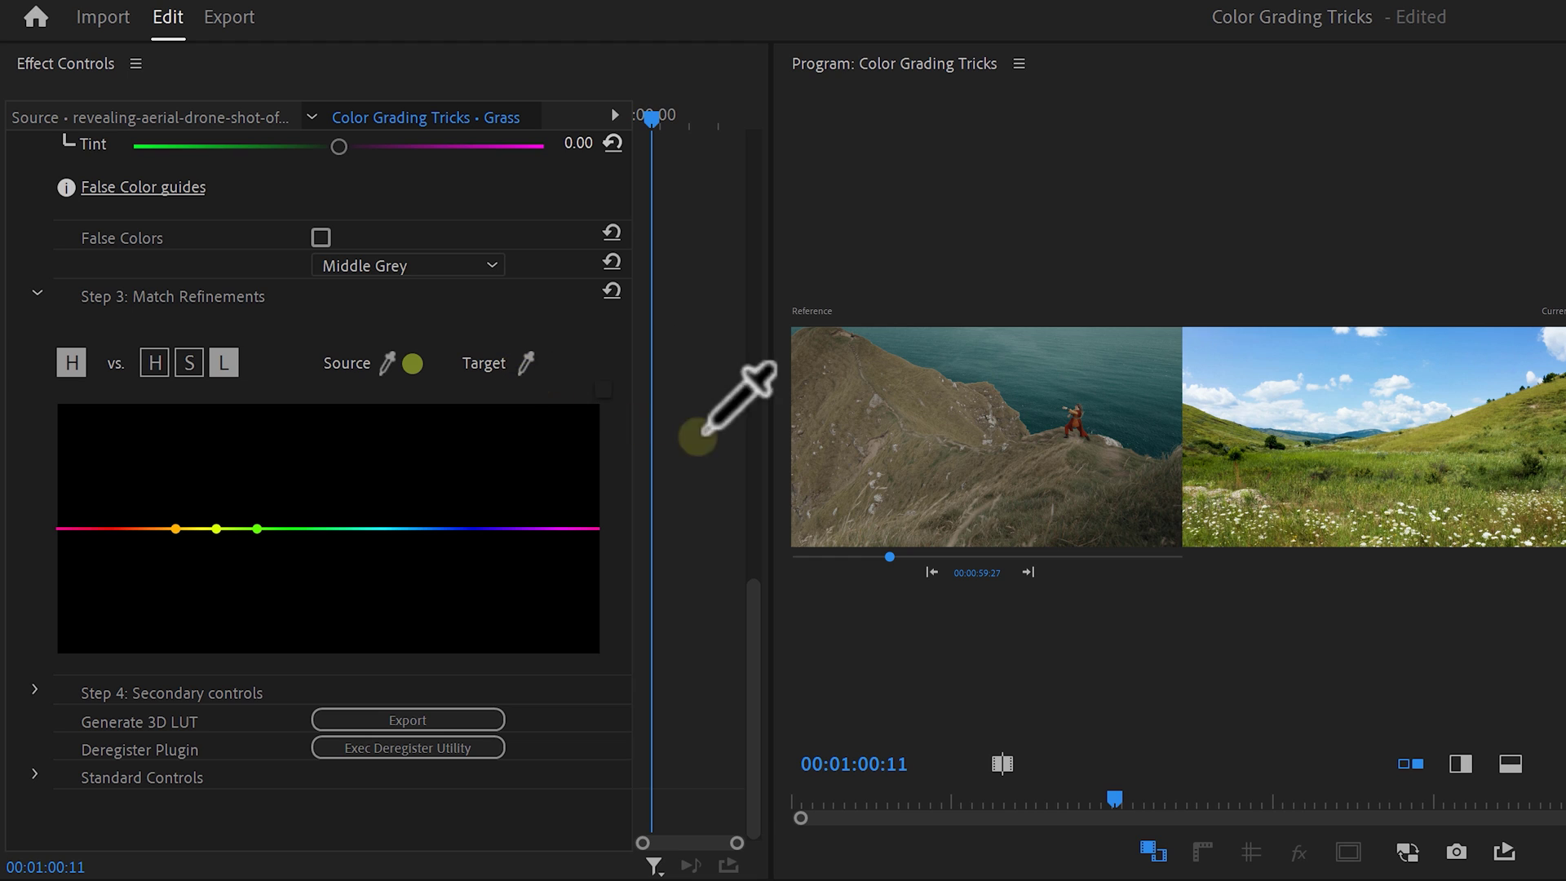
click(1034, 460)
click(142, 777)
scroll(160, 440, down, 4)
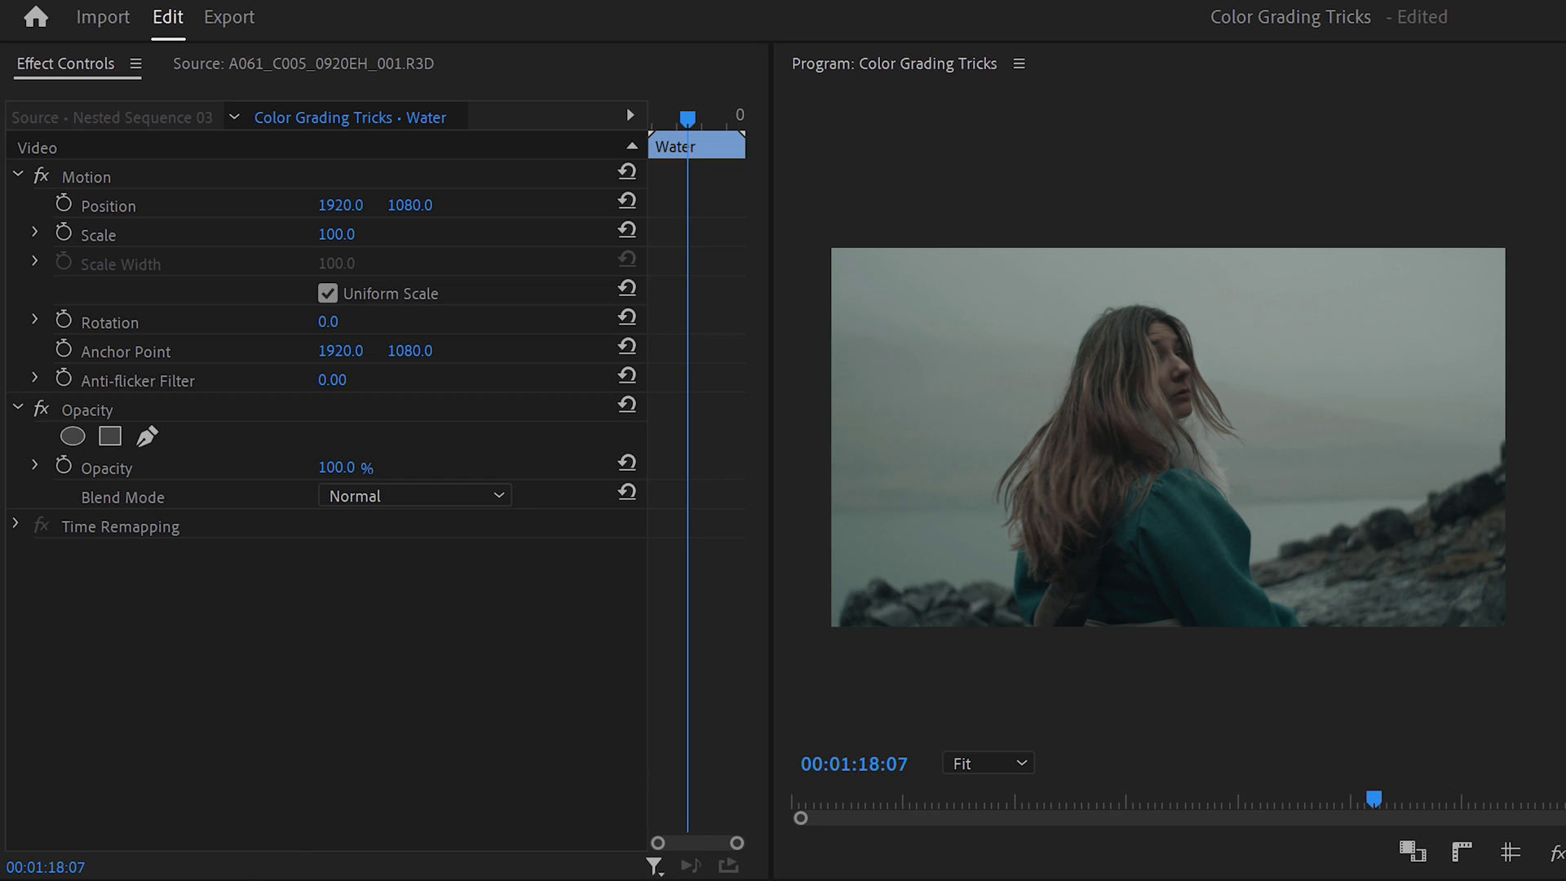
Add FilmConvert Nitrate to the Water clip with a Red Dragon camera, then bring up the film stock list
drag(273, 877, 343, 735)
scroll(718, 571, down, 6)
click(506, 367)
click(538, 313)
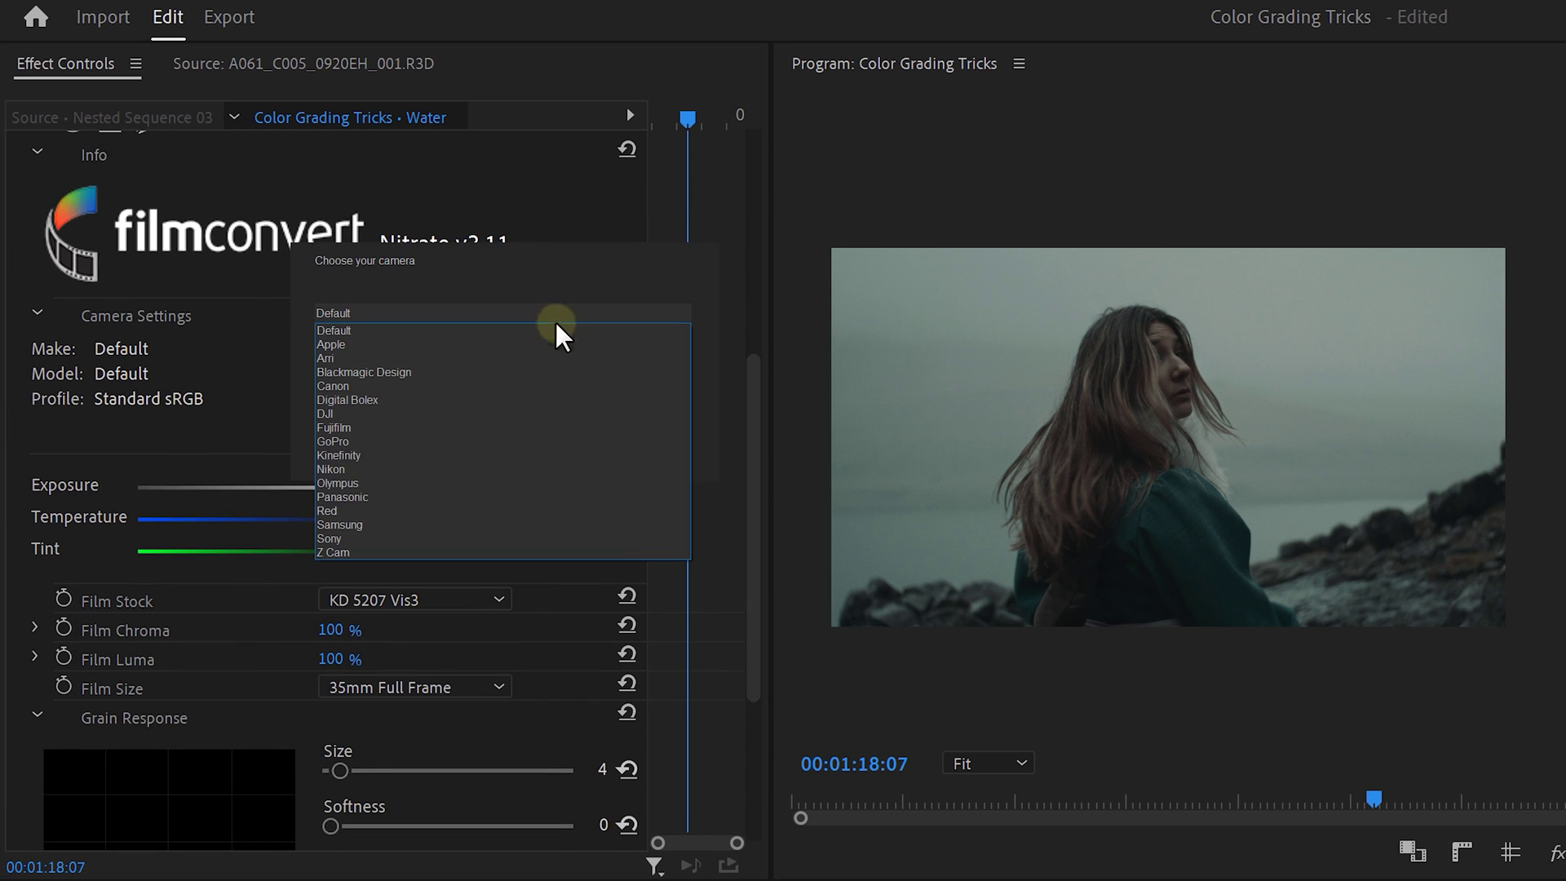
click(330, 510)
click(405, 397)
click(412, 412)
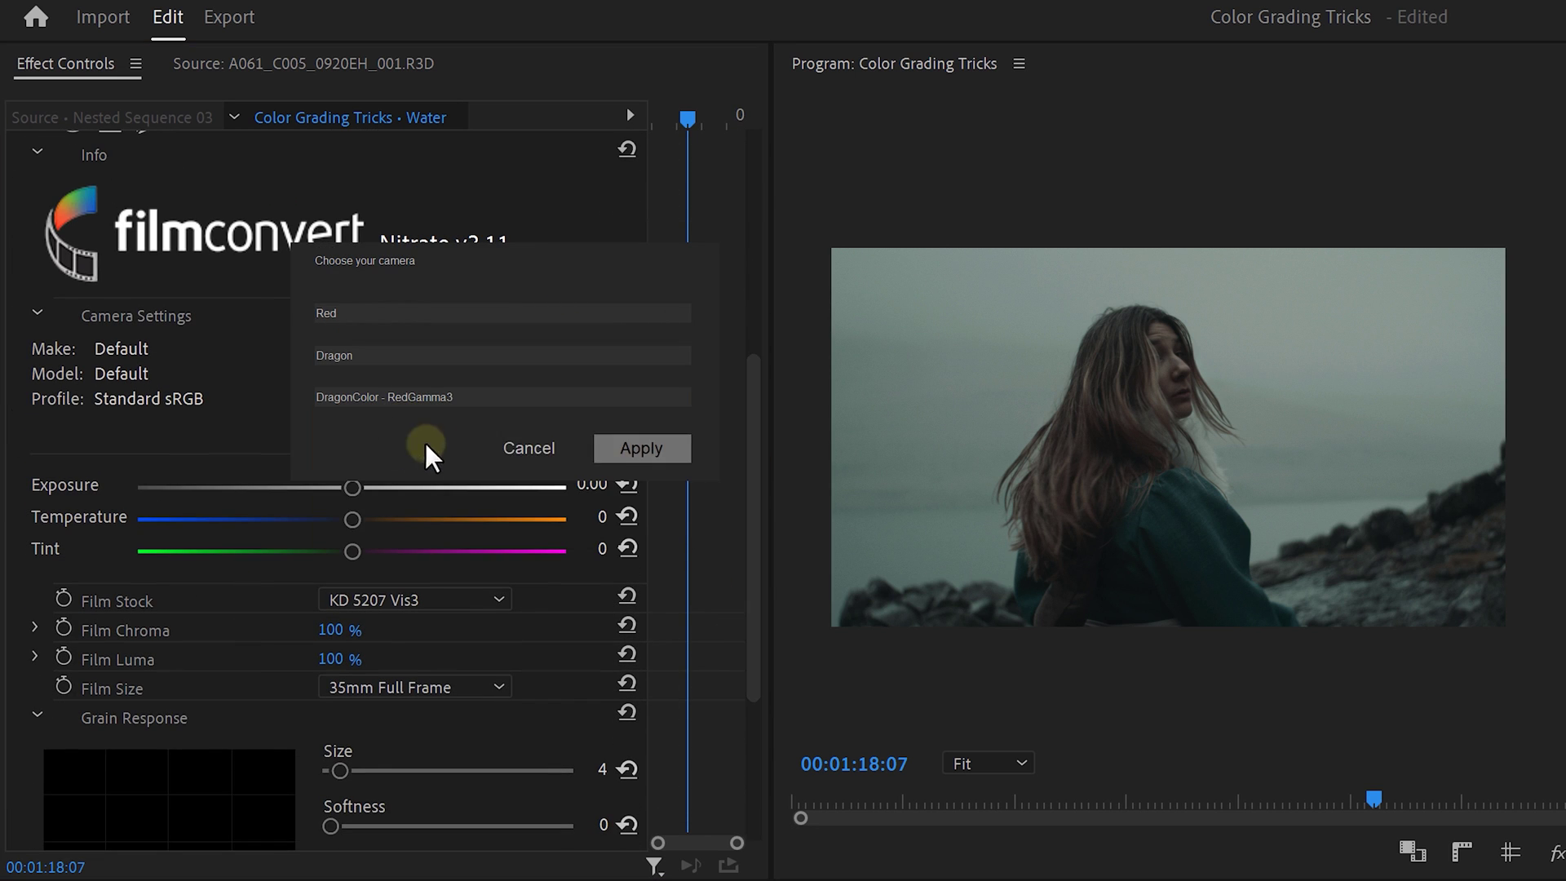
click(628, 448)
scroll(737, 482, down, 3)
click(500, 464)
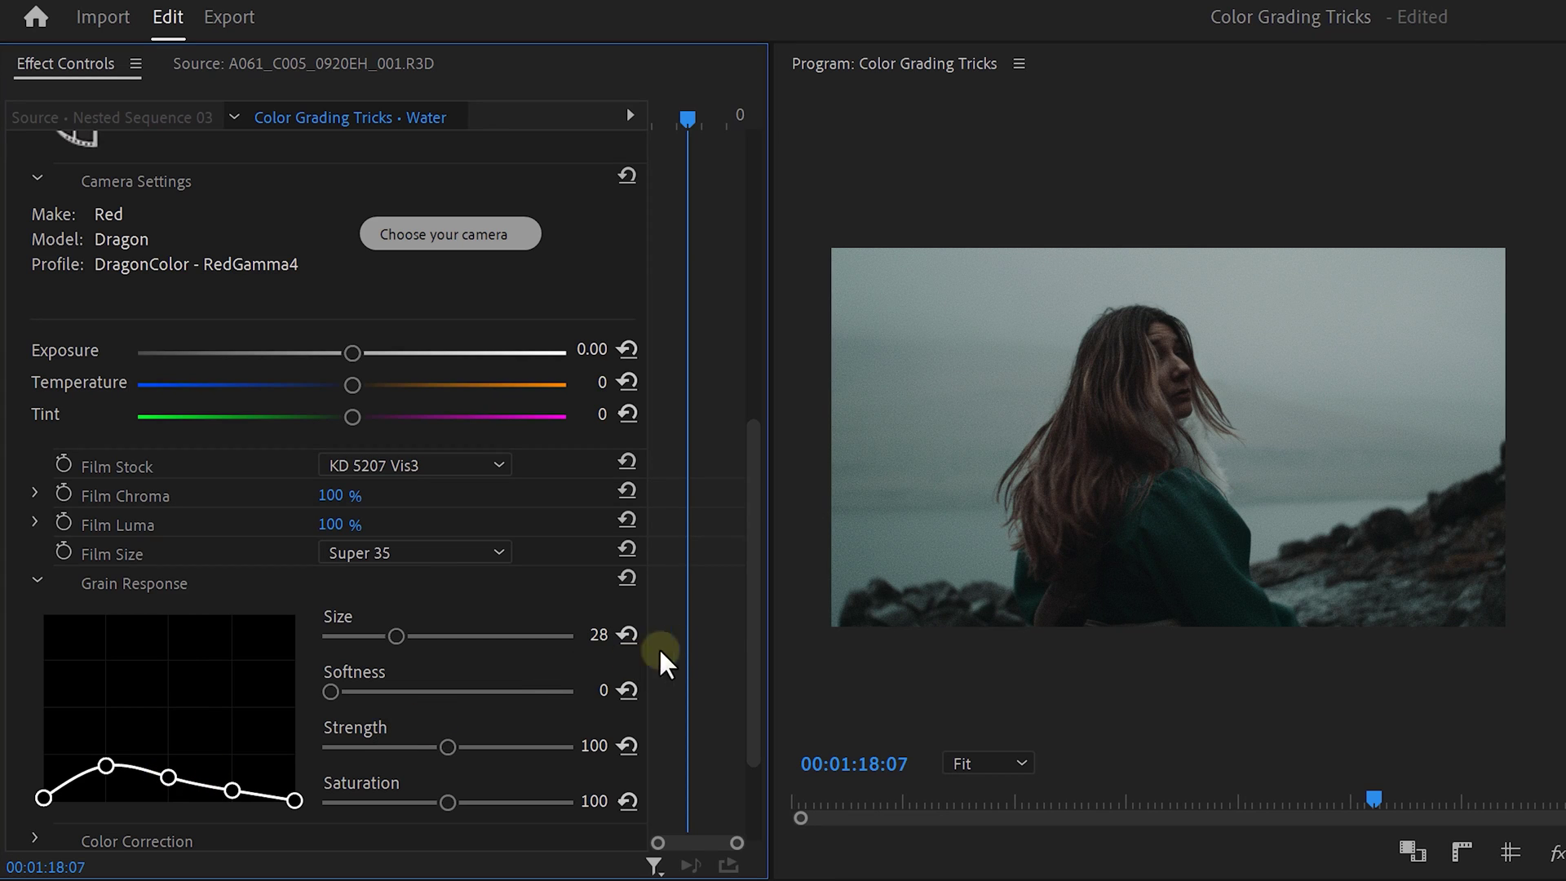
drag(751, 617, 744, 692)
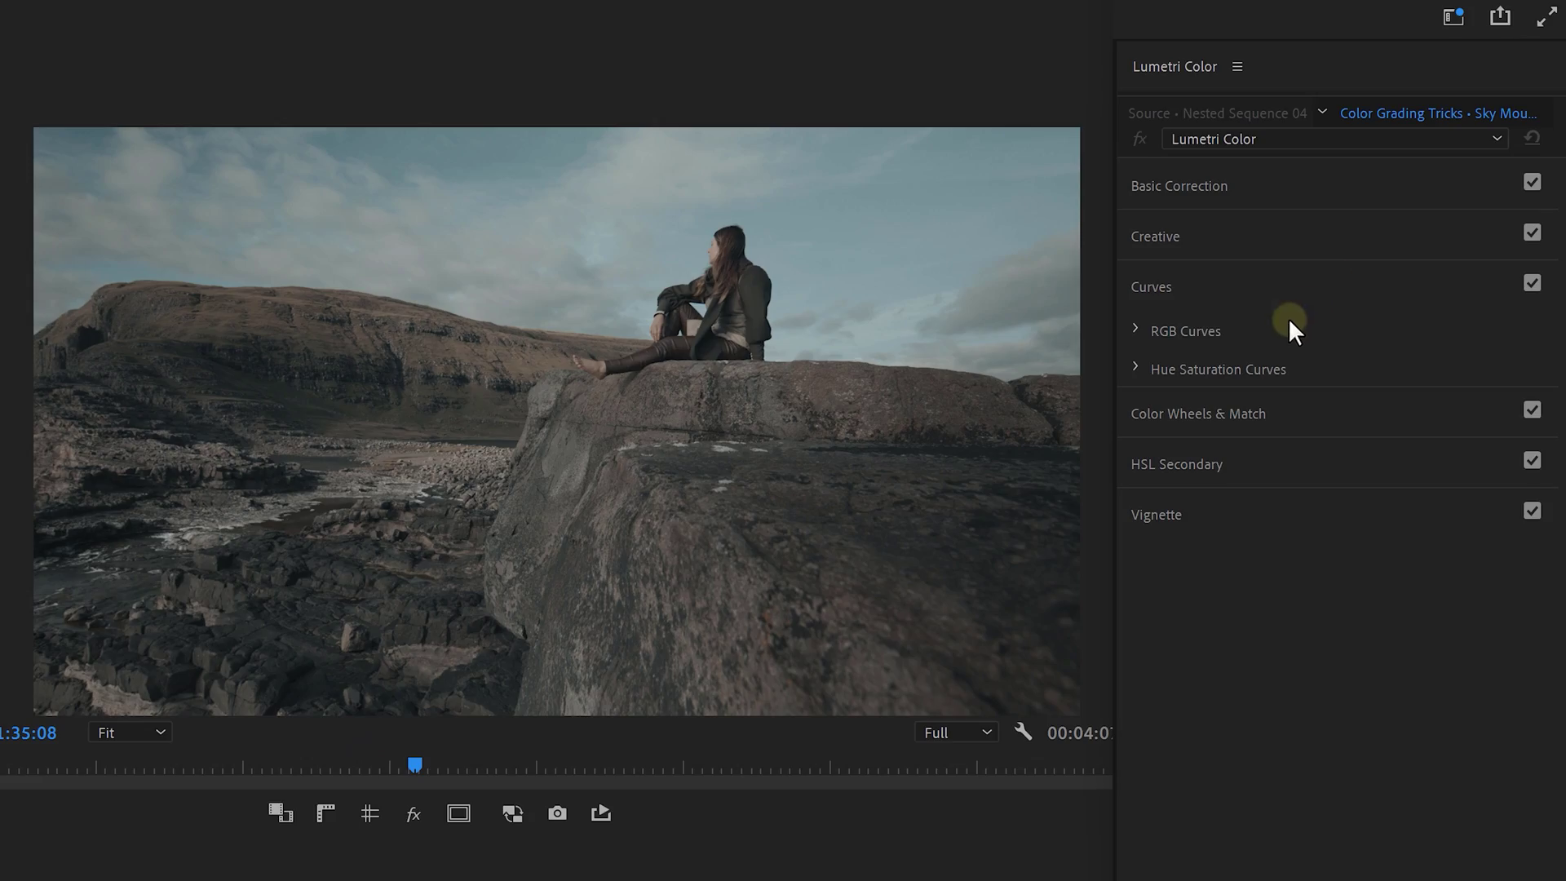
Sample the sky in the Hue vs Sat curve and raise that cyan point's saturation
click(1137, 371)
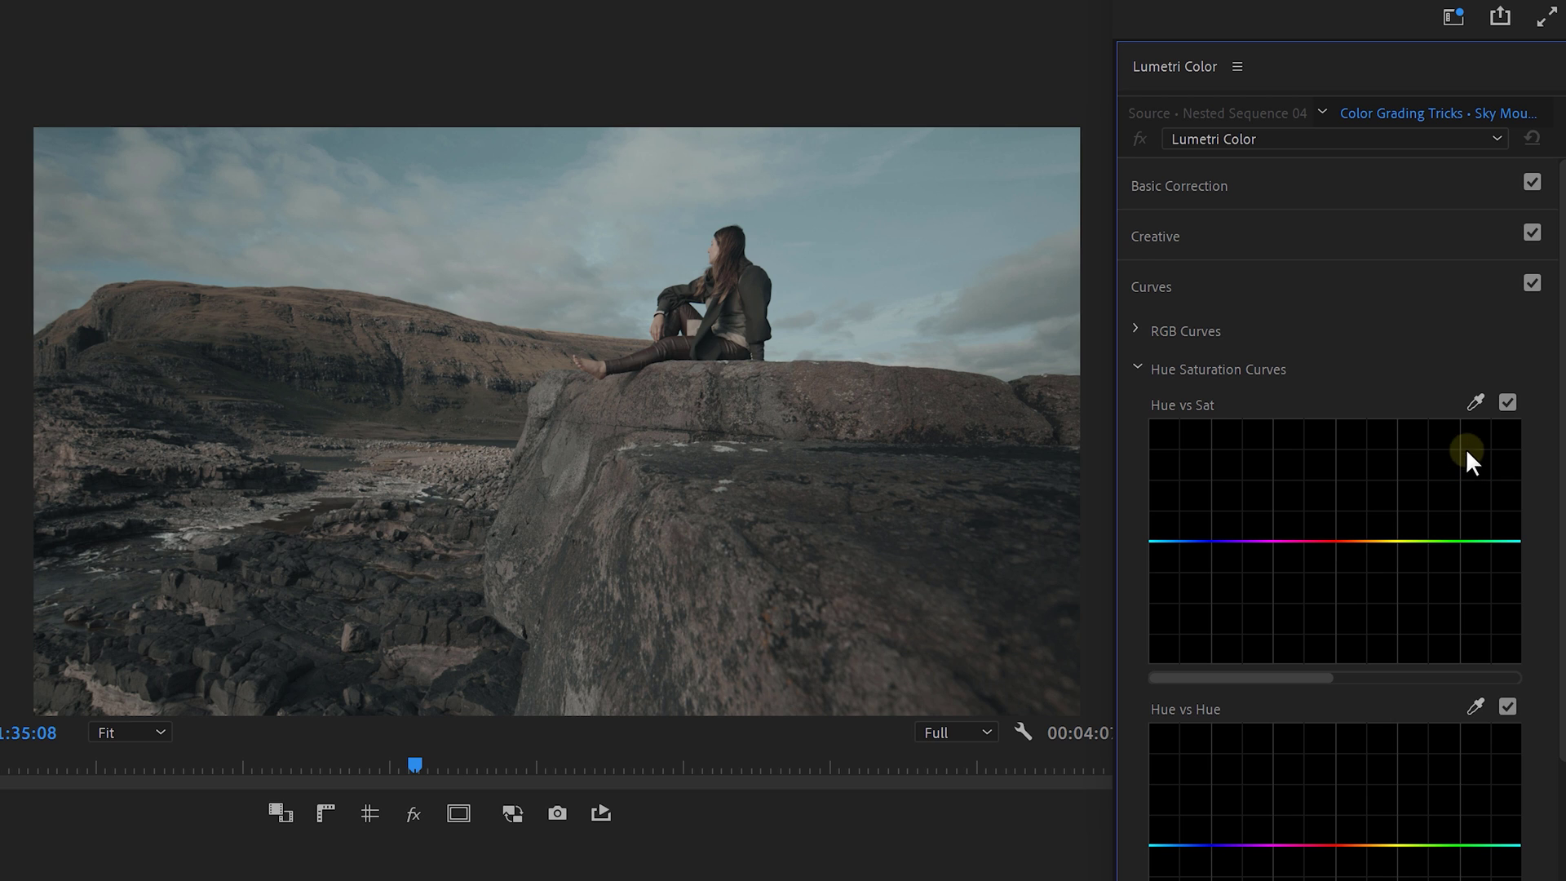
click(1474, 403)
drag(1158, 542, 1141, 646)
drag(1147, 561, 1155, 490)
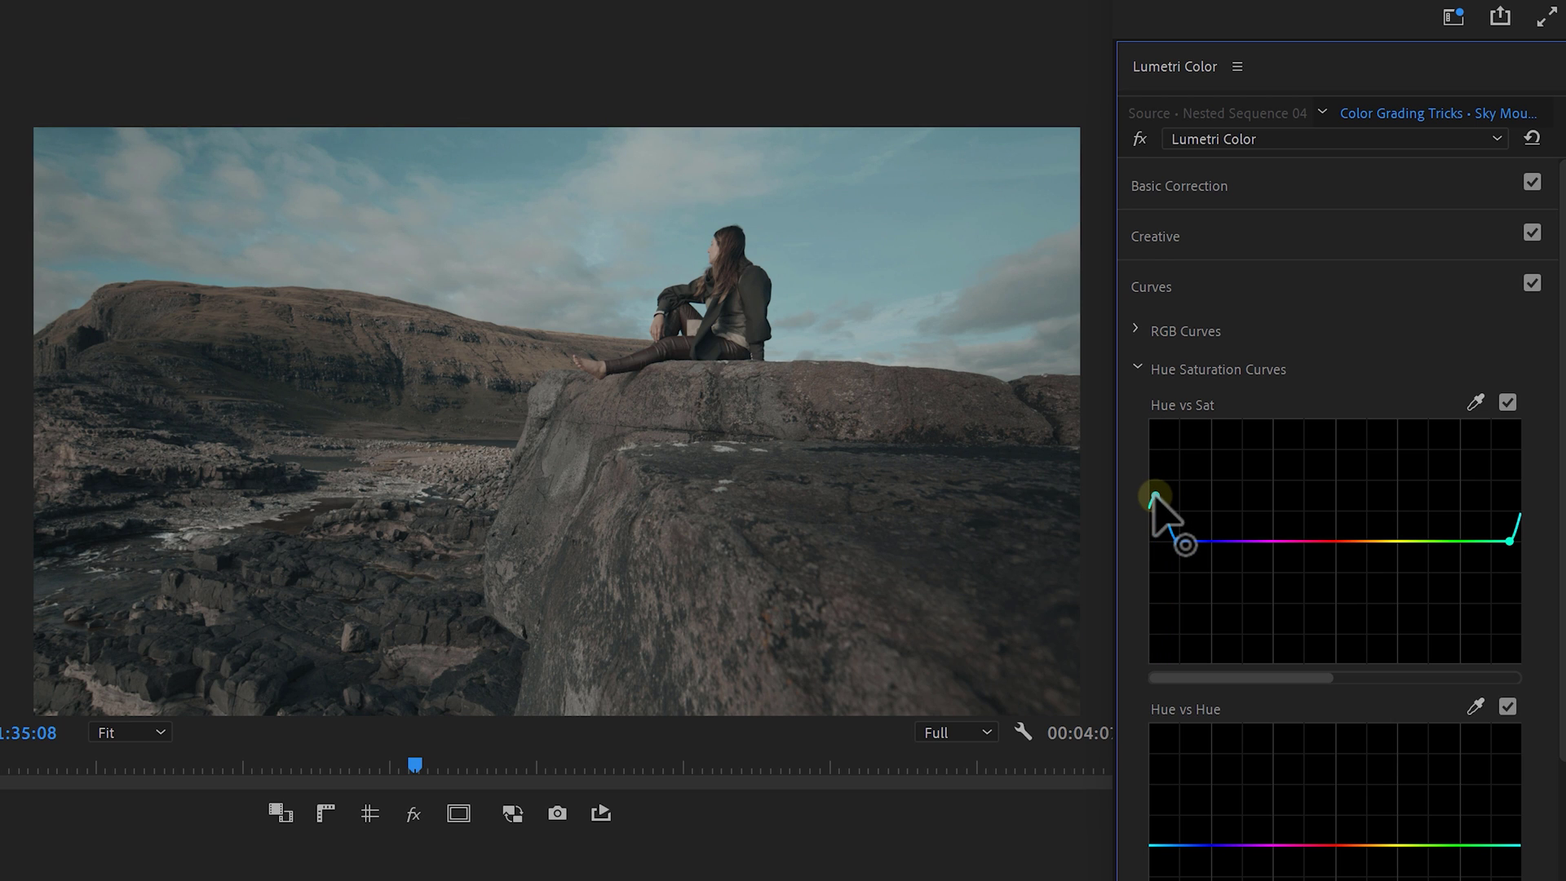
In Hue vs Luma, sample the sky and pull its cyan point down, then sample an orange tone
scroll(1515, 483, down, 10)
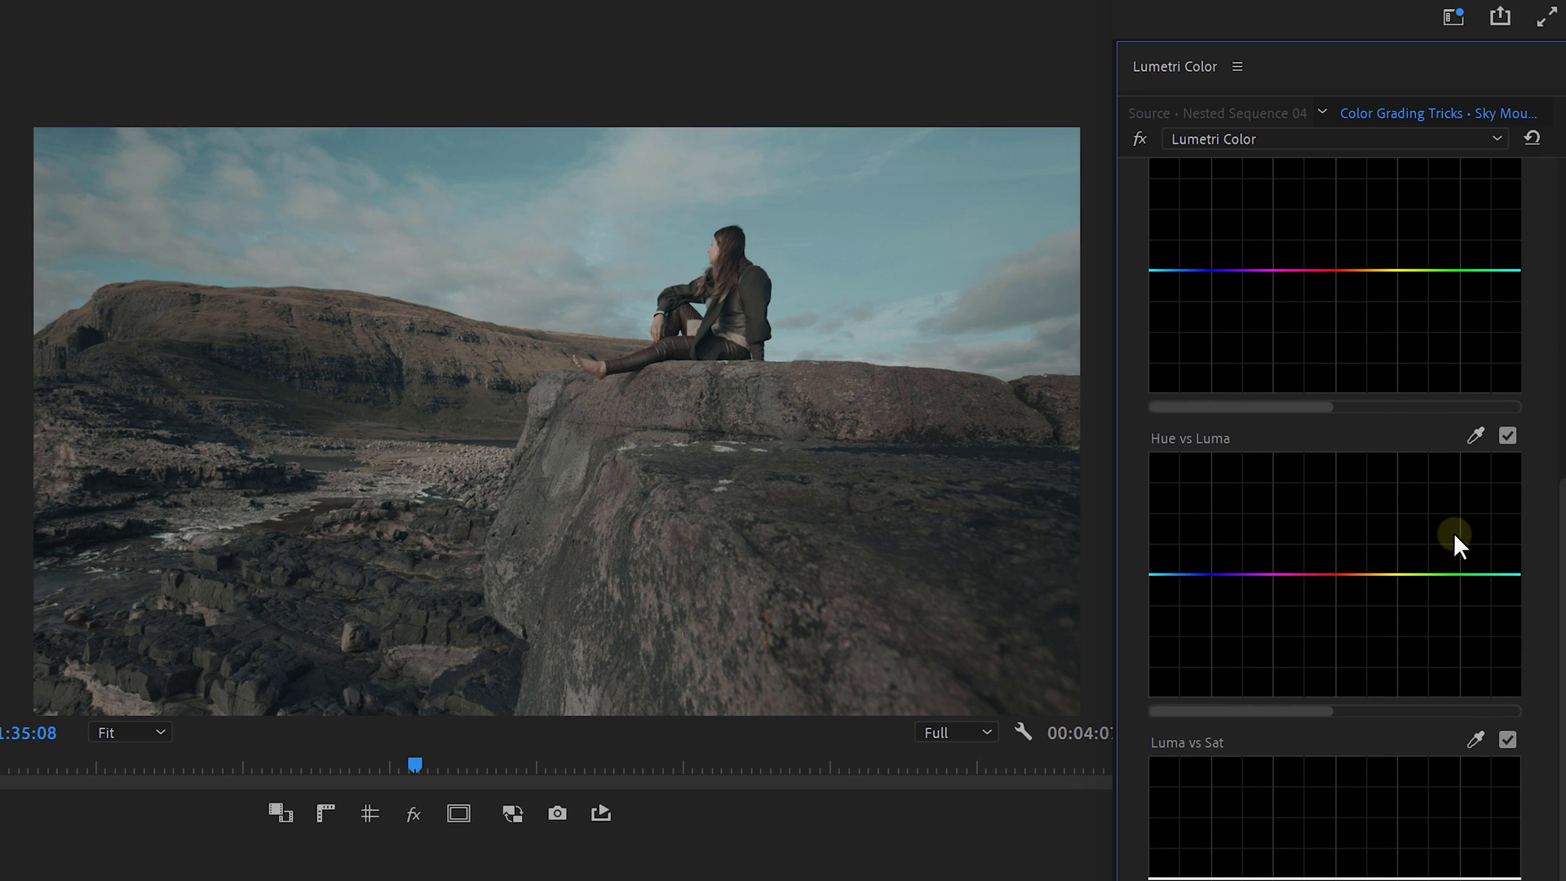
click(1475, 437)
mouse_move(1167, 587)
mouse_down()
mouse_move(1159, 612)
mouse_move(1151, 483)
mouse_move(1153, 602)
mouse_up()
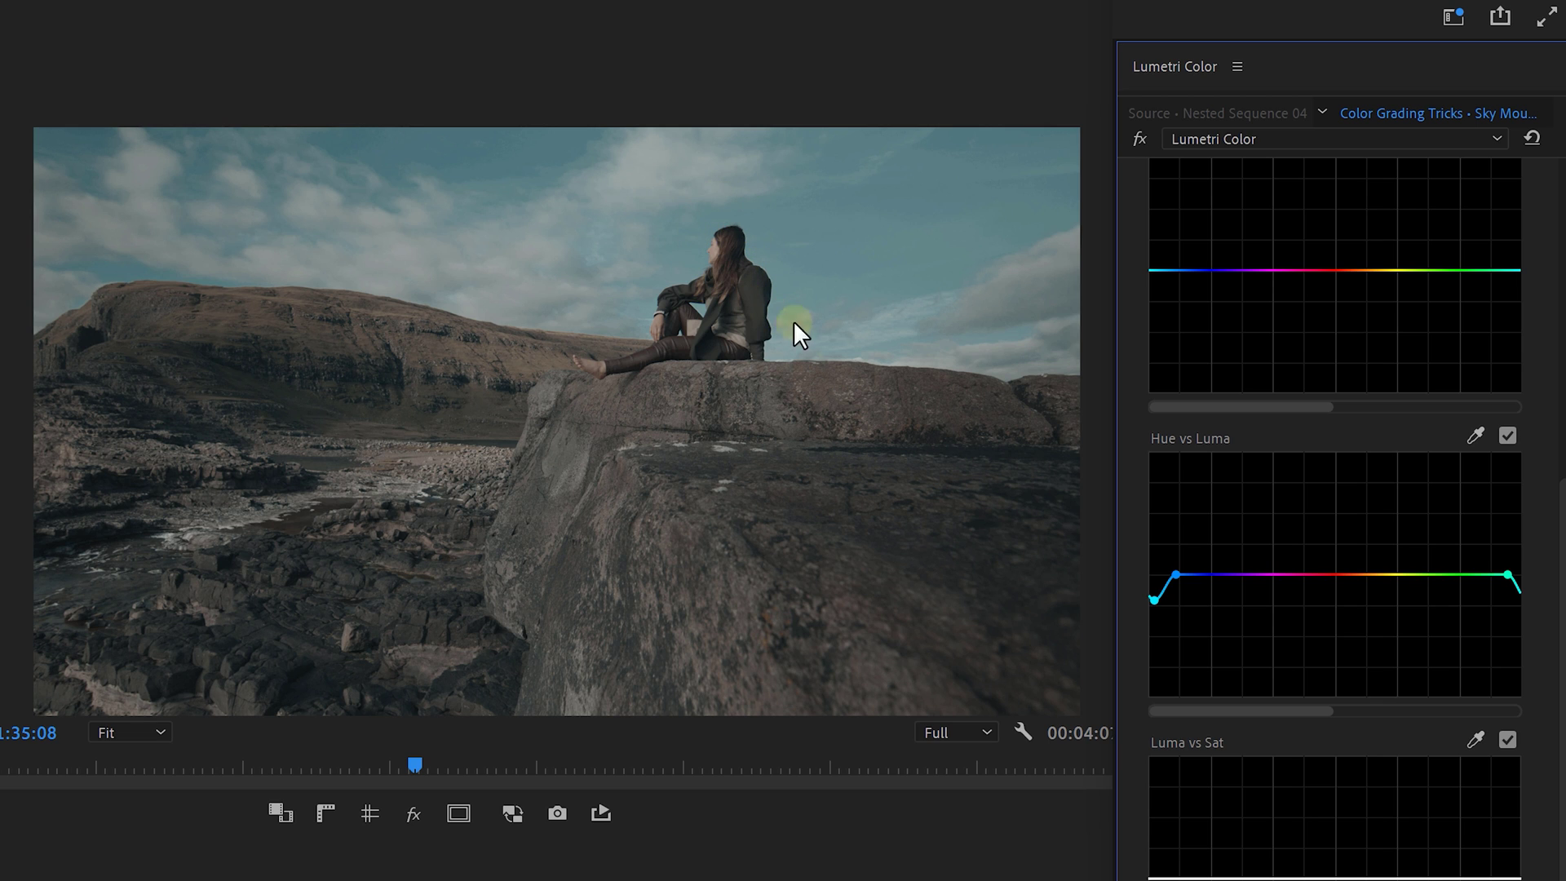
click(1476, 436)
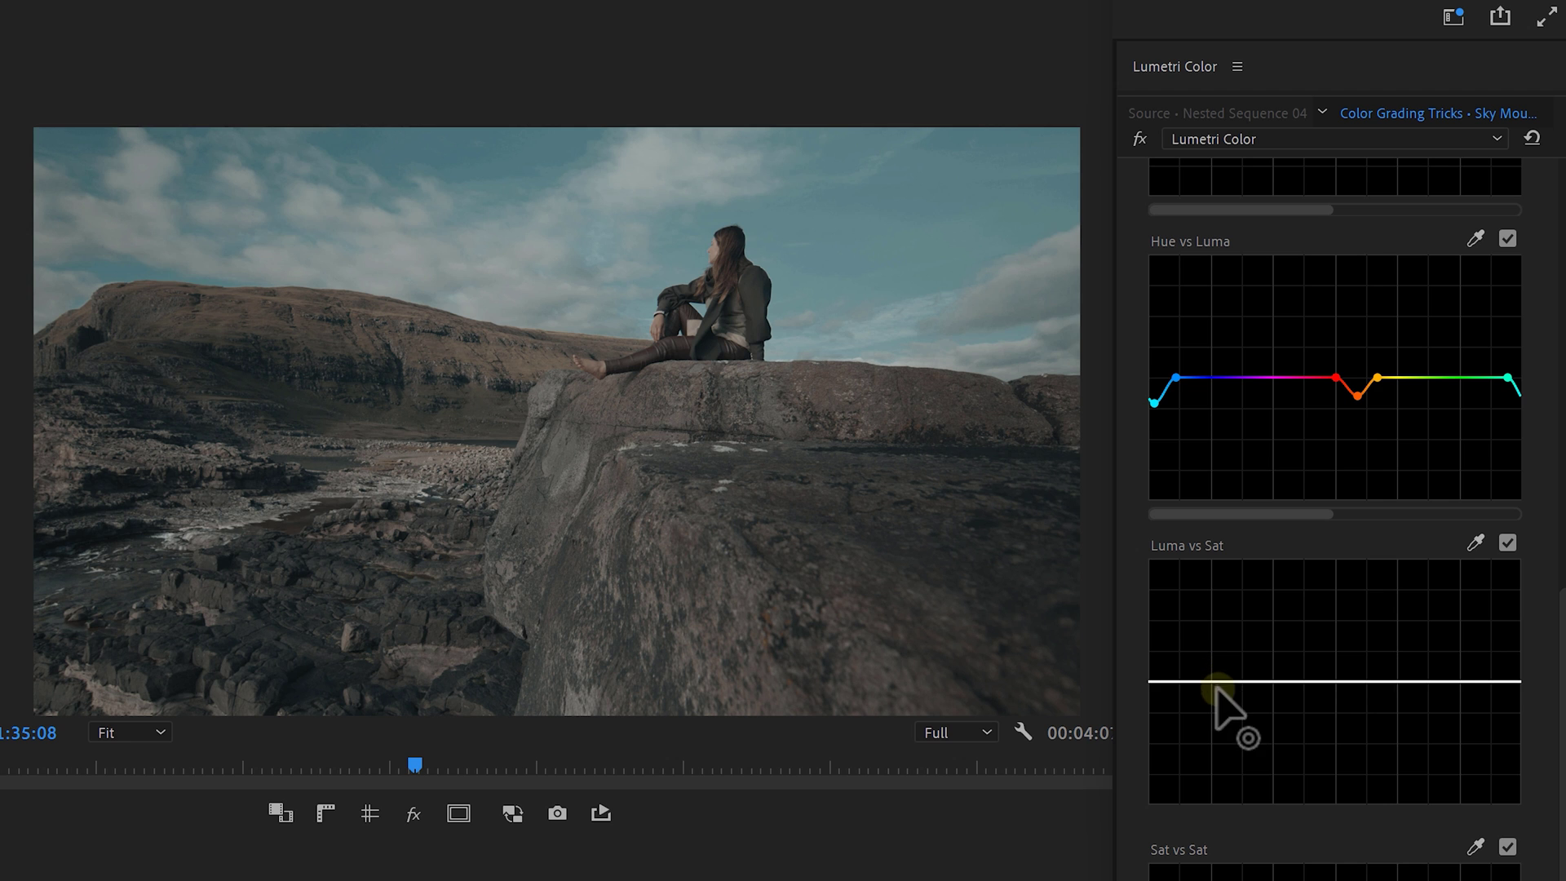
Add a Luma vs Sat point near the left end and drag the leftmost point to zero saturation
mouse_move(1216, 684)
mouse_down()
mouse_move(1216, 807)
mouse_move(1212, 682)
mouse_up()
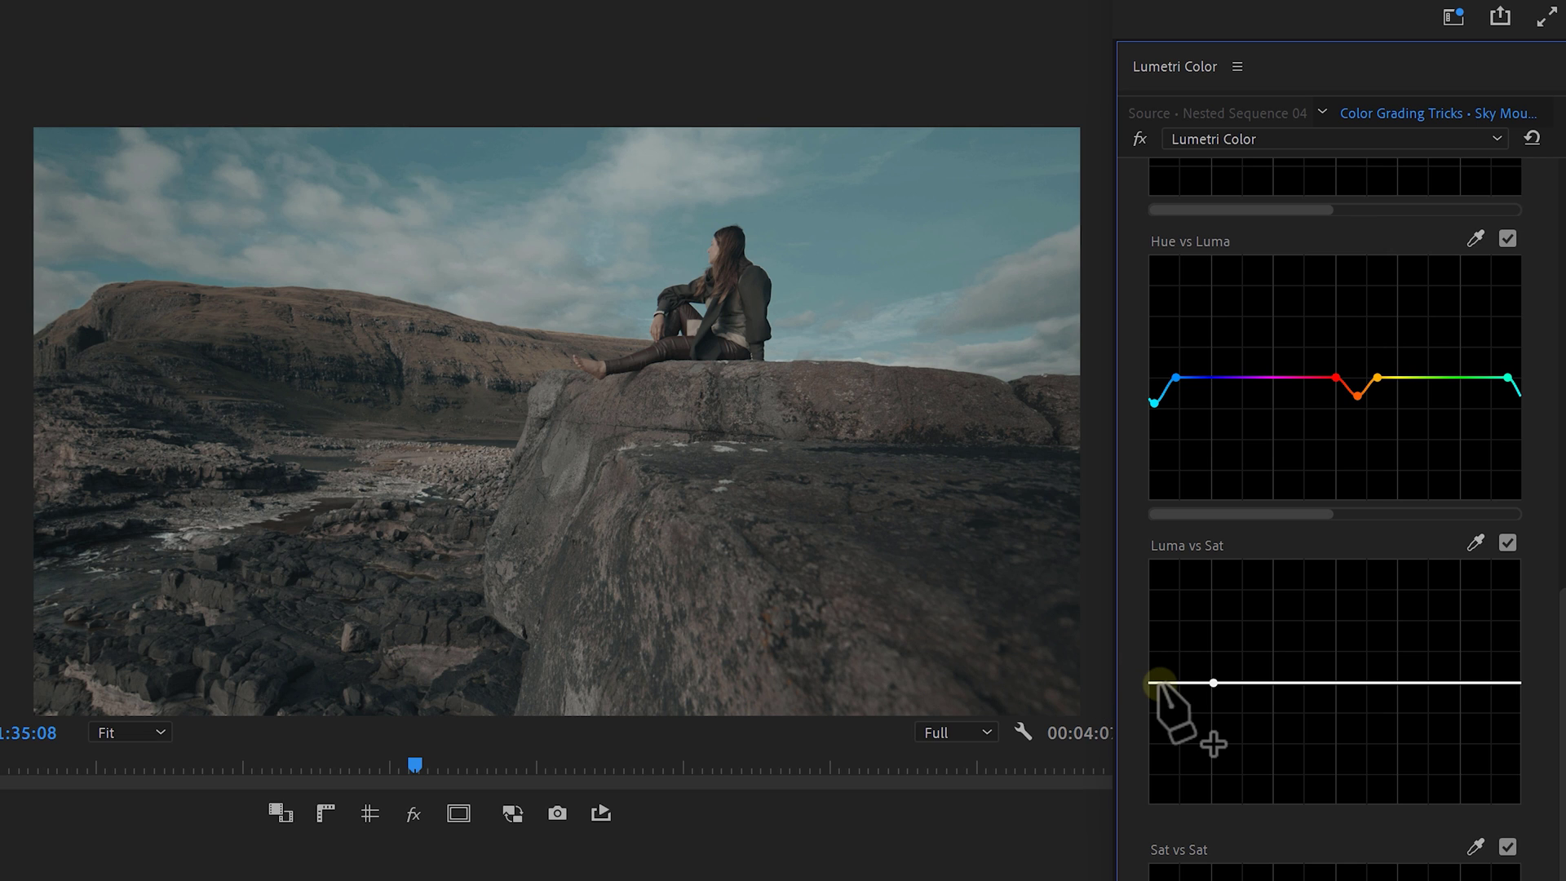
drag(1158, 685, 1152, 798)
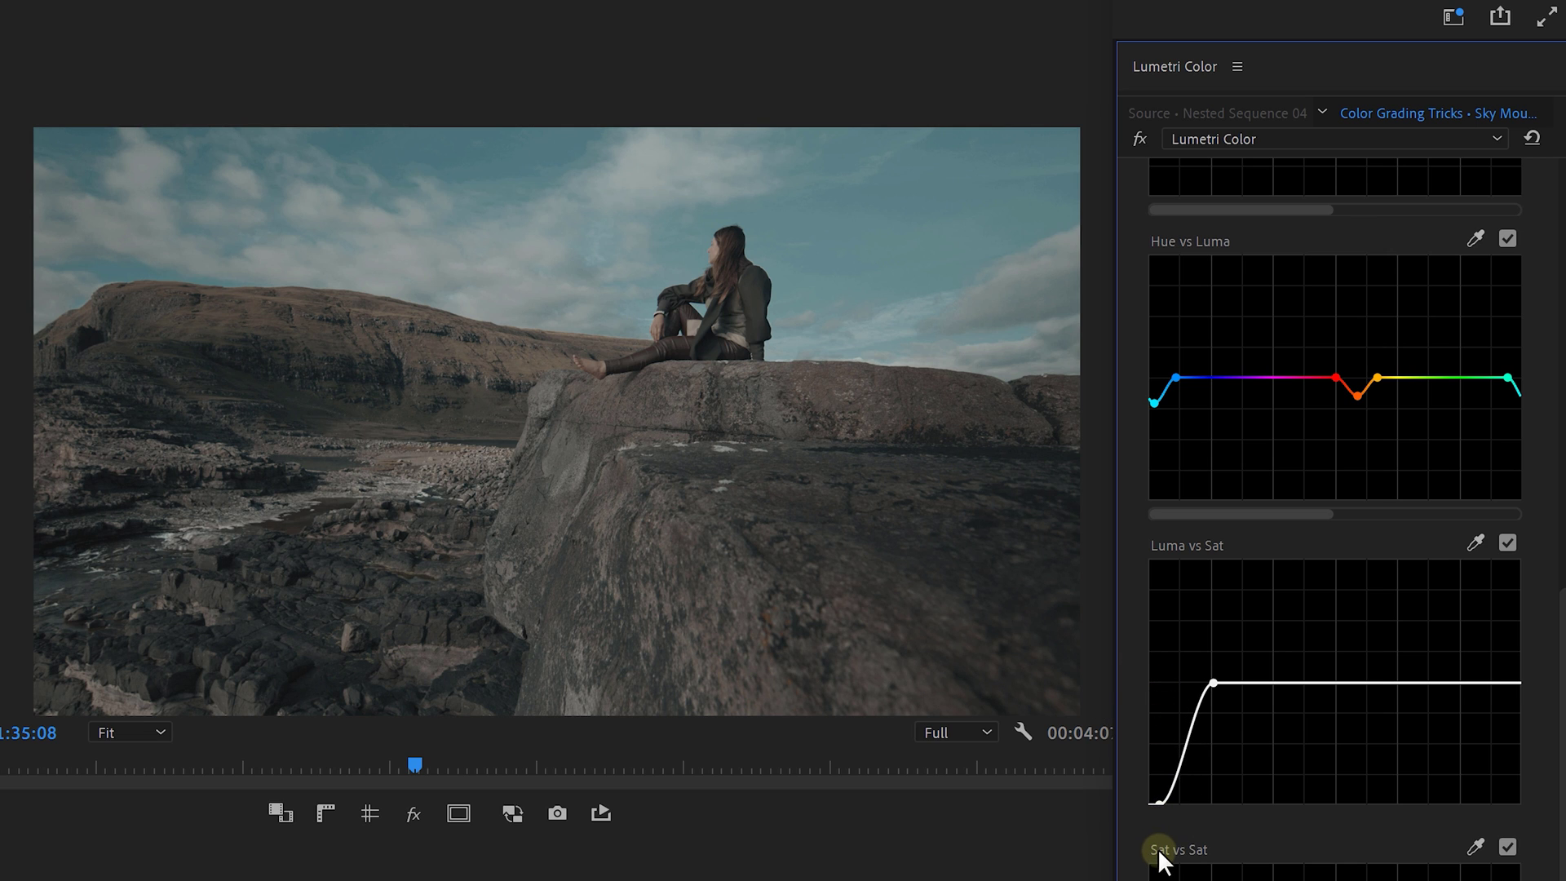